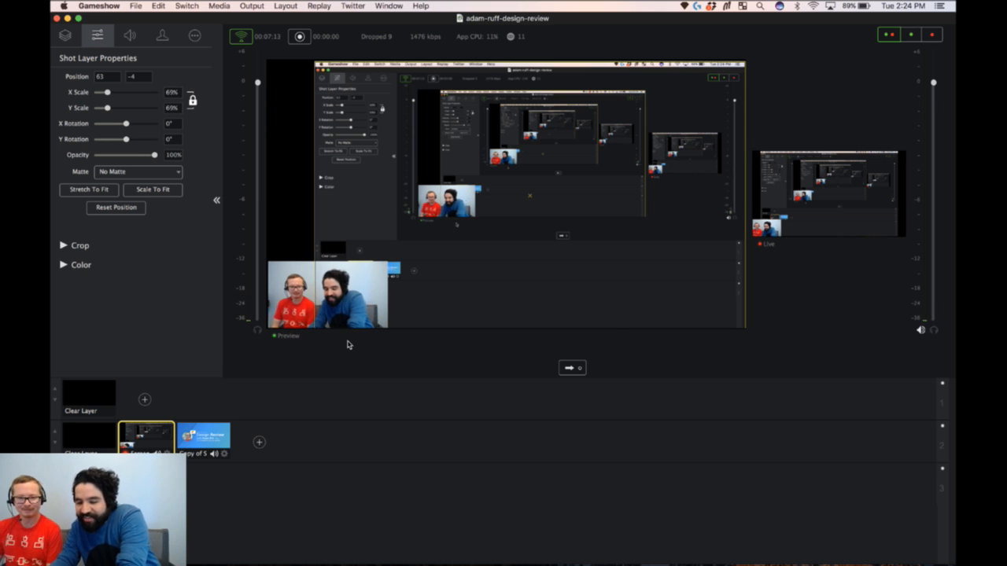
Switch to Sketch and review the Project Goals and Process Notes sections on the Project Goals page.
{"action": "key", "text": "super+Tab"}
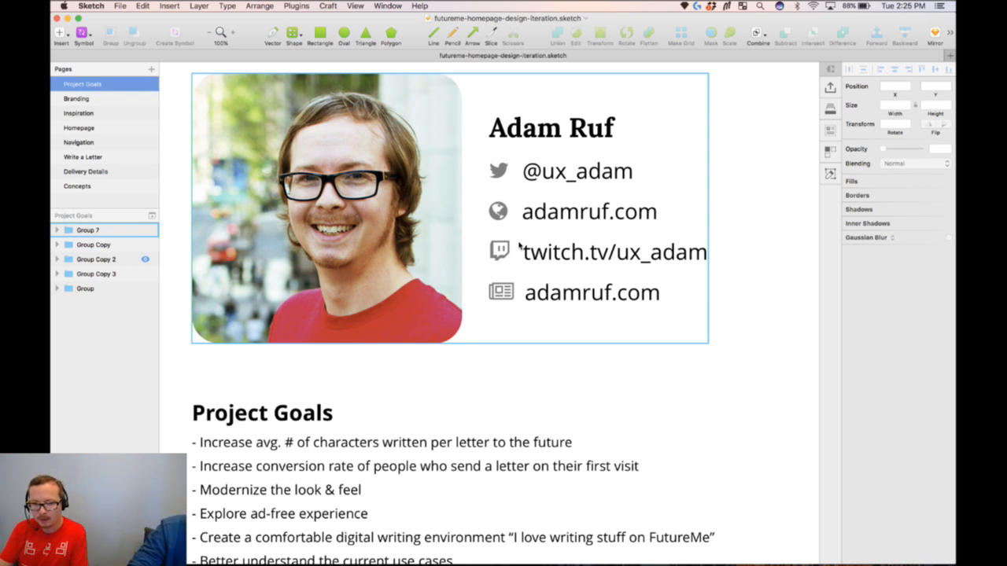
{"action": "scroll", "coordinate": [519, 247], "scroll_direction": "down", "scroll_amount": 6}
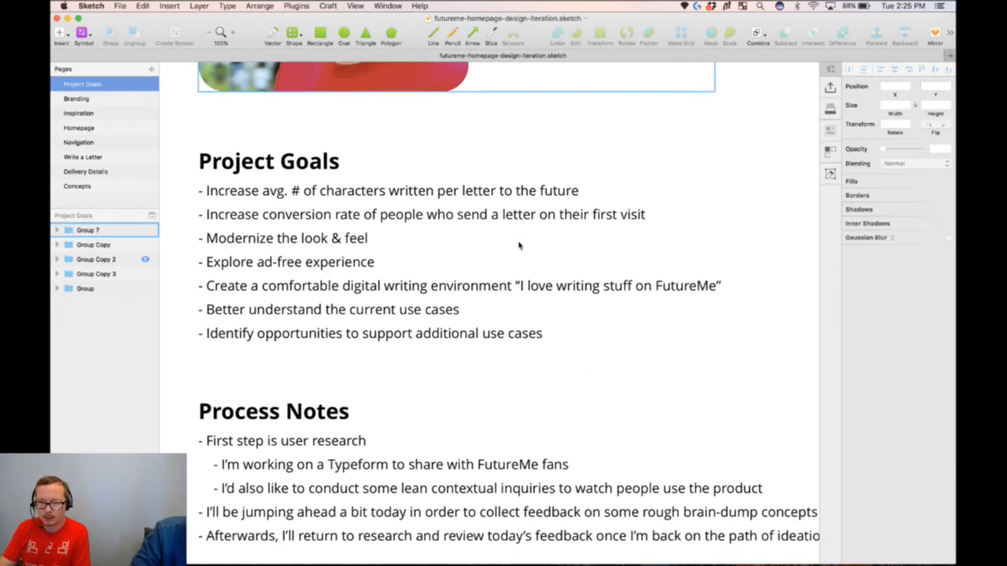
{"action": "scroll", "coordinate": [519, 246], "scroll_direction": "down", "scroll_amount": 2}
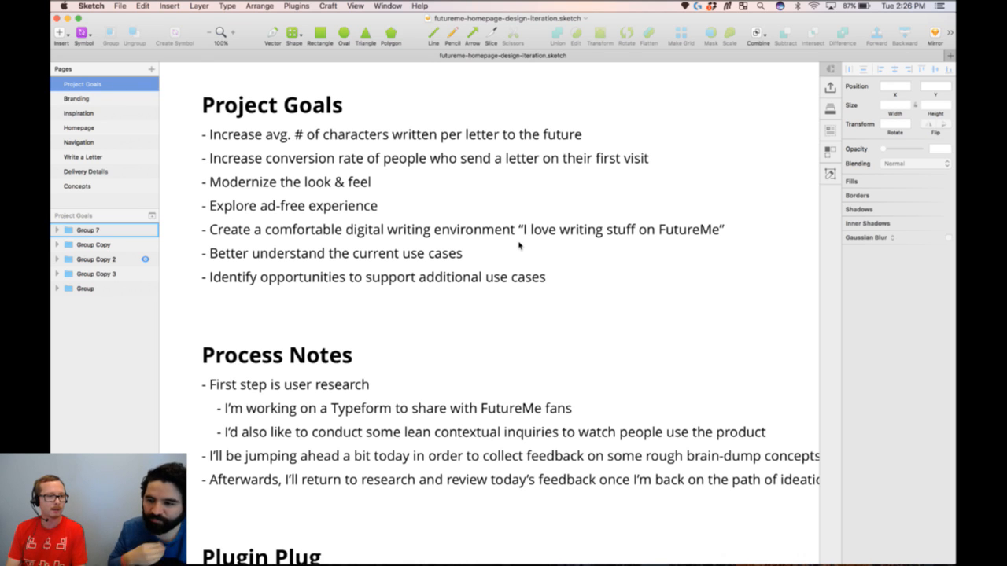
Switch to Chrome, load future.org and close the other open tabs.
{"action": "mouse_move", "coordinate": [365, 550]}
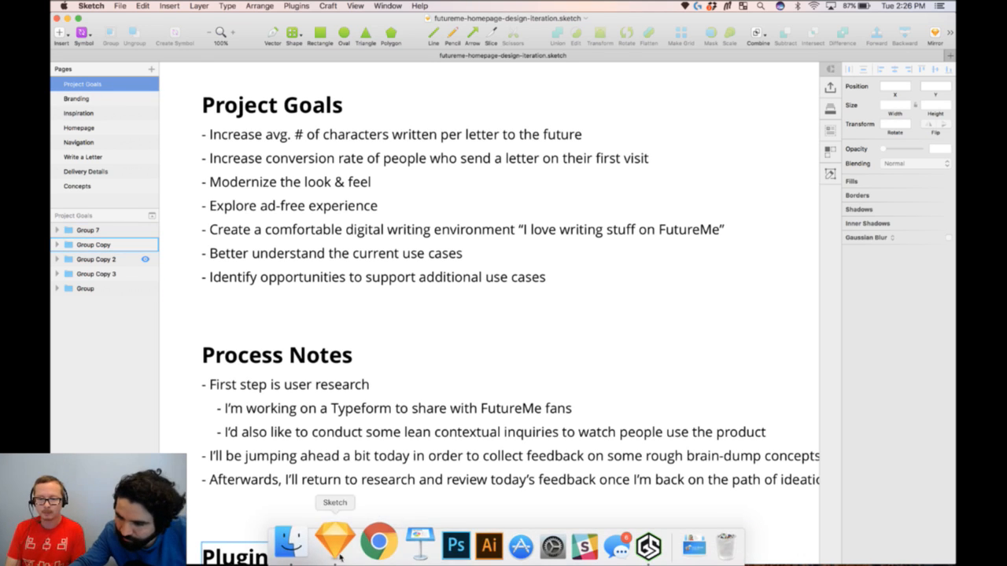
{"action": "left_click", "coordinate": [367, 543]}
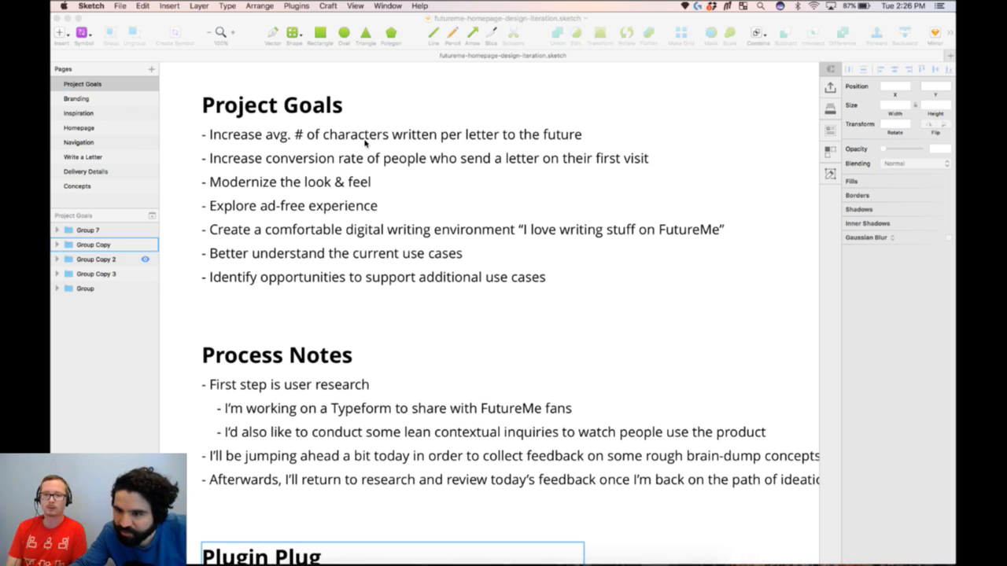
{"action": "left_click", "coordinate": [367, 43]}
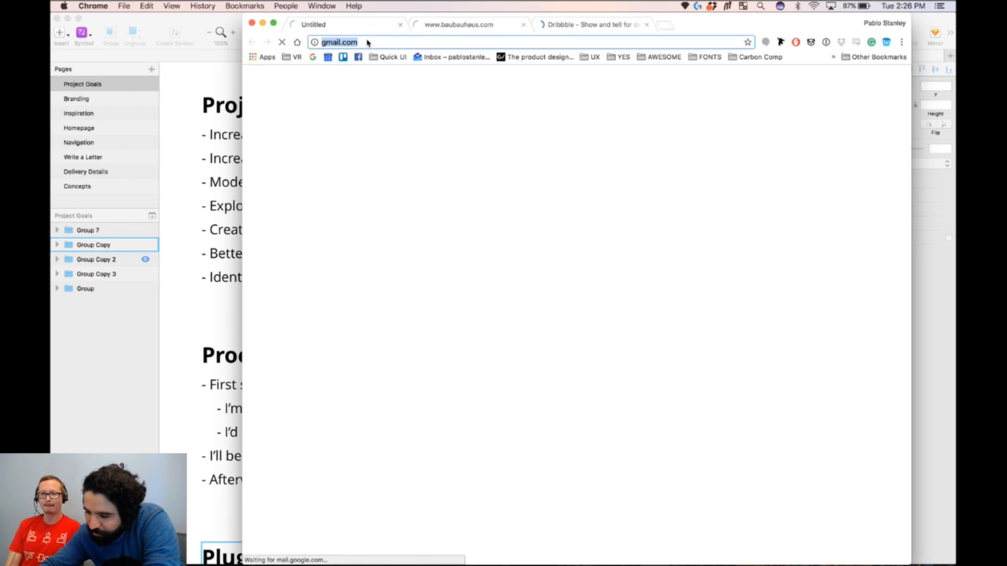
{"action": "type", "text": "future"}
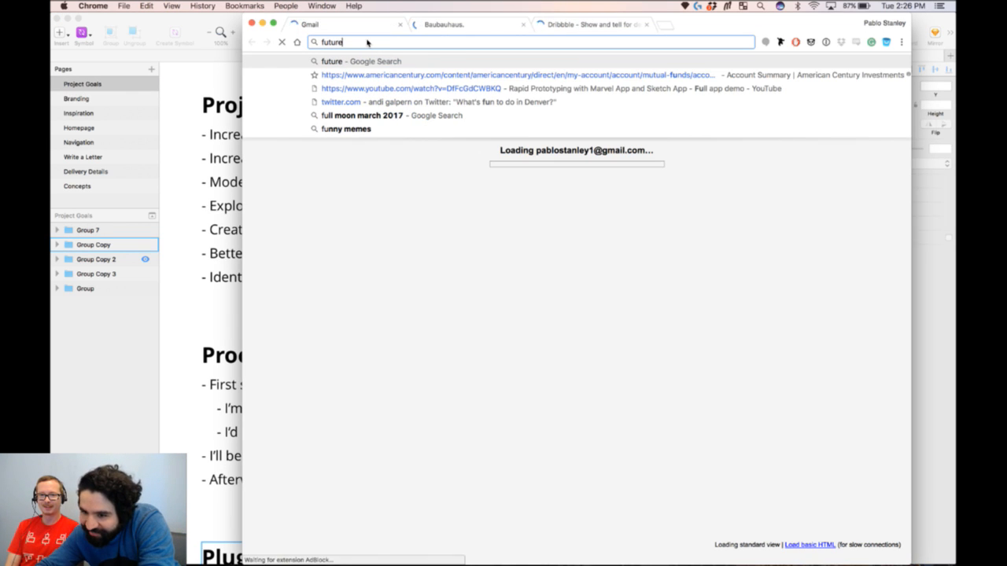
{"action": "type", "text": ".org"}
{"action": "key", "text": "Return"}
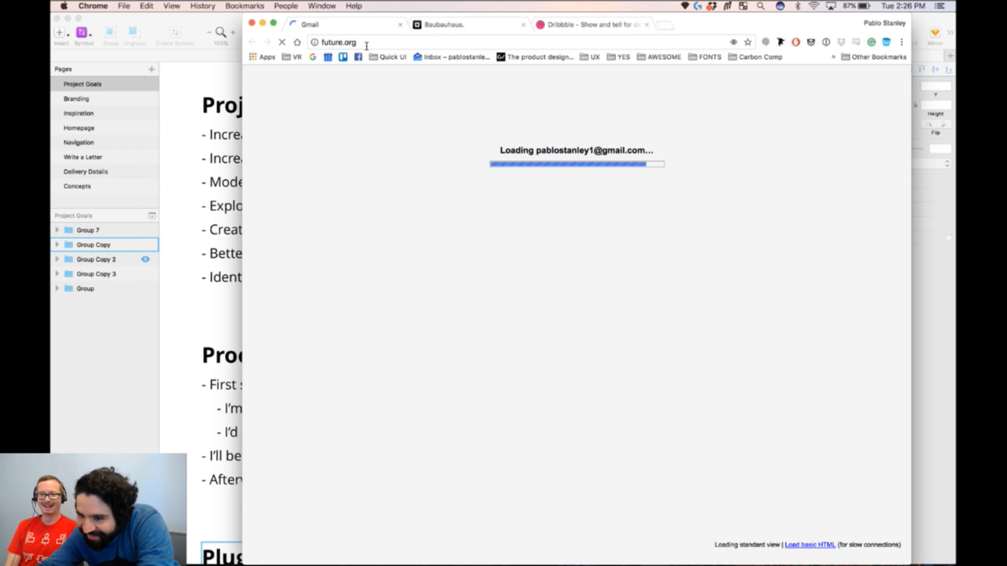
{"action": "left_click", "coordinate": [424, 30]}
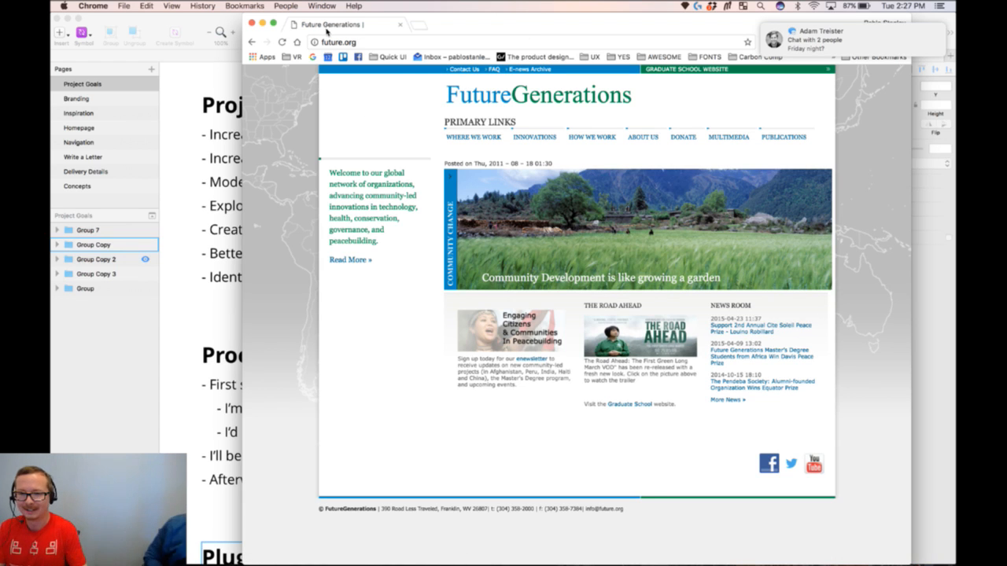
Correct the web address to futureme.org, view its letter-writing homepage, and minimize the browser window.
{"action": "left_click", "coordinate": [340, 41]}
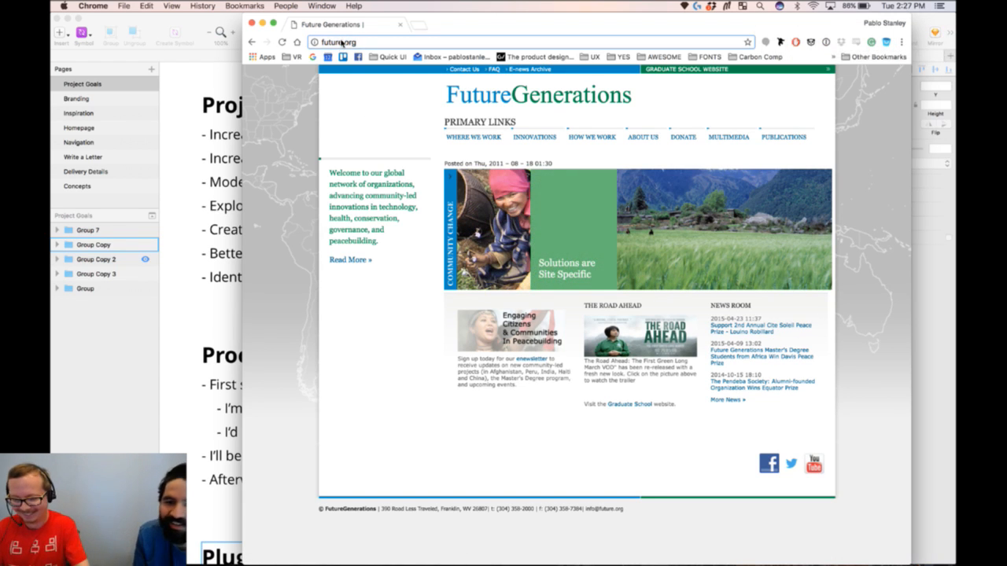
{"action": "type", "text": "me"}
{"action": "key", "text": "Return"}
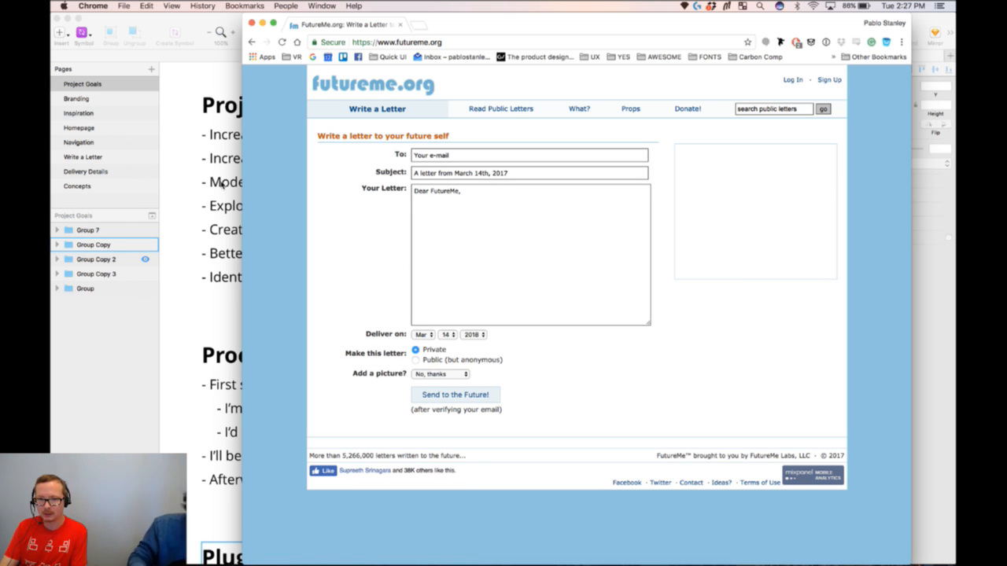
{"action": "left_click", "coordinate": [457, 250]}
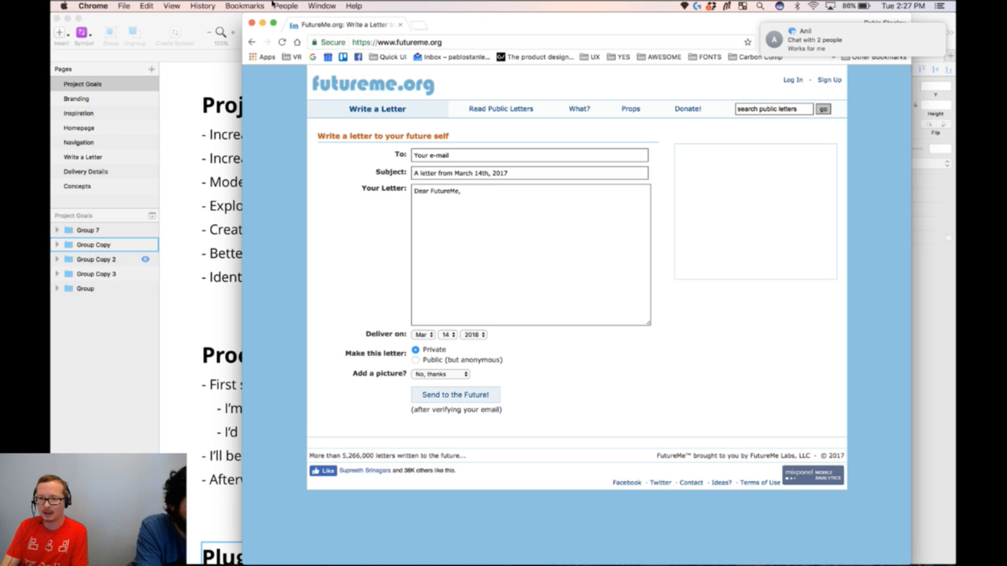
{"action": "left_click", "coordinate": [263, 25]}
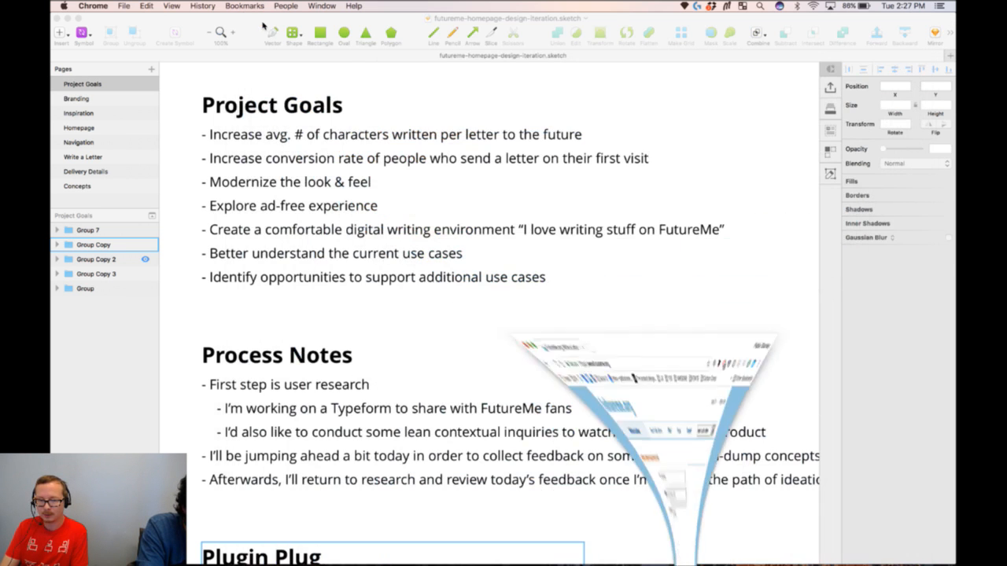
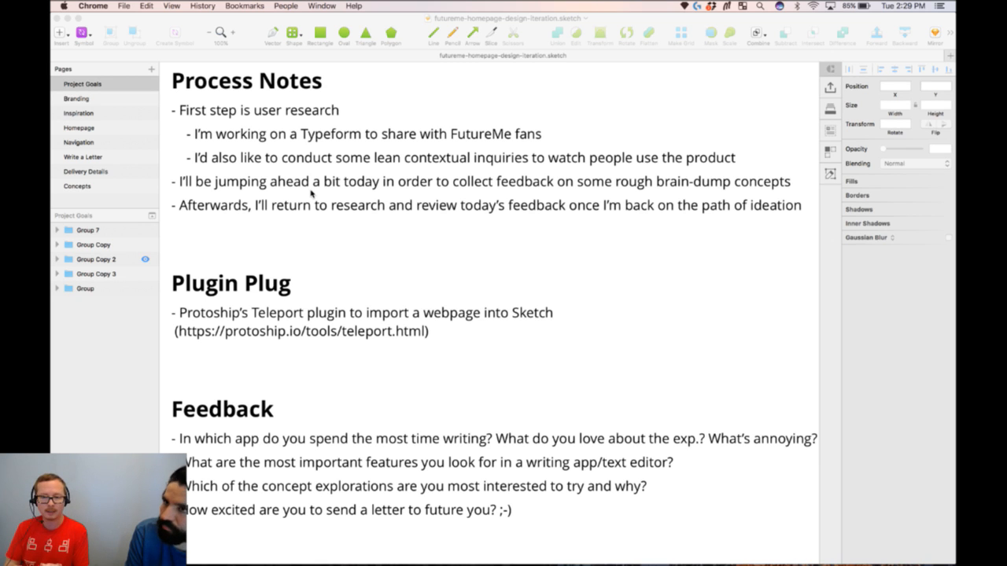
Read through the Process Notes, Plugin Plug and Feedback sections of the Project Goals page.
{"action": "scroll", "coordinate": [310, 223], "scroll_direction": "down", "scroll_amount": 5}
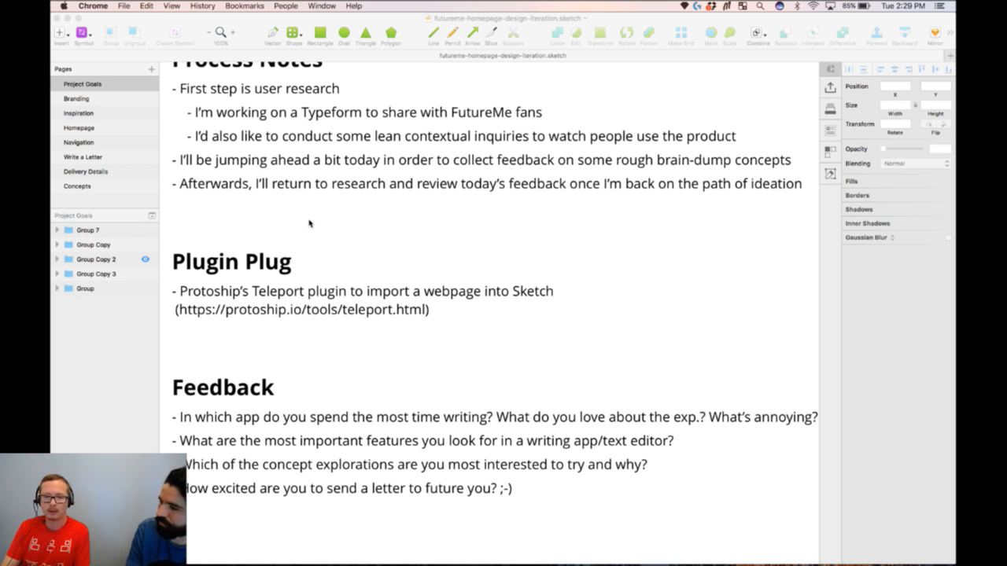
{"action": "scroll", "coordinate": [250, 199], "scroll_direction": "down", "scroll_amount": 2}
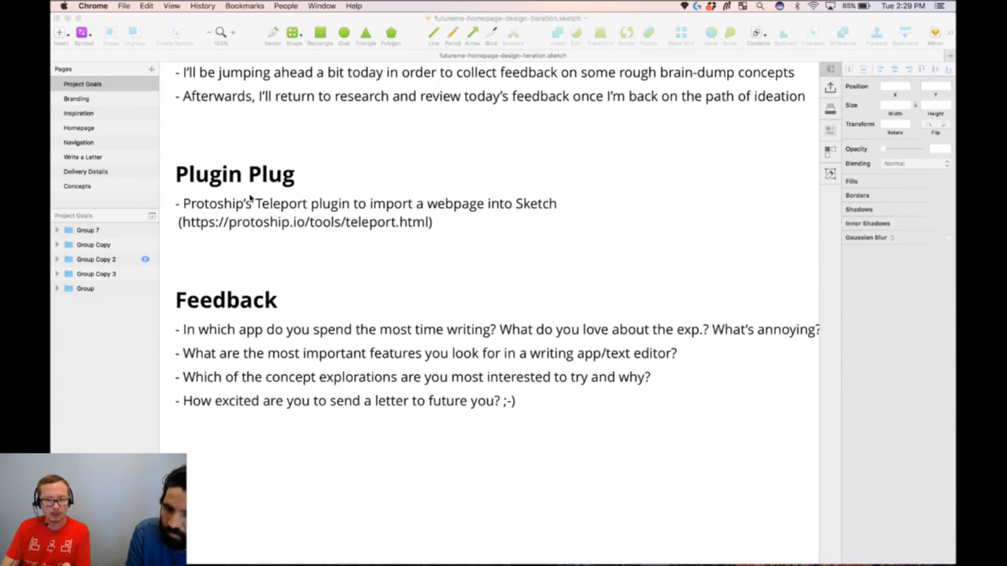
{"action": "scroll", "coordinate": [250, 198], "scroll_direction": "down", "scroll_amount": 2}
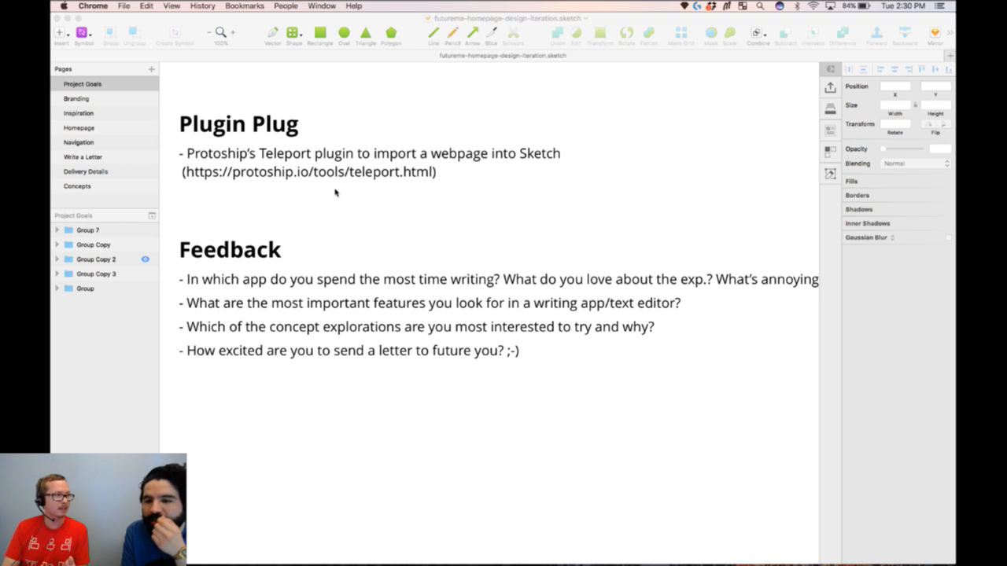
{"action": "scroll", "coordinate": [341, 233], "scroll_direction": "down", "scroll_amount": 3}
{"action": "scroll", "coordinate": [342, 232], "scroll_direction": "right", "scroll_amount": 1}
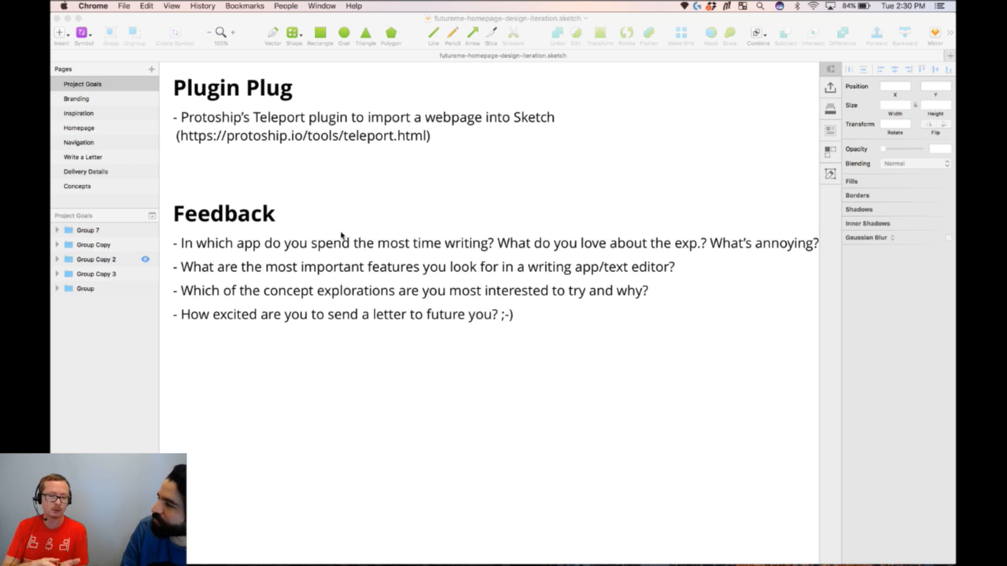
{"action": "scroll", "coordinate": [425, 256], "scroll_direction": "down", "scroll_amount": 2}
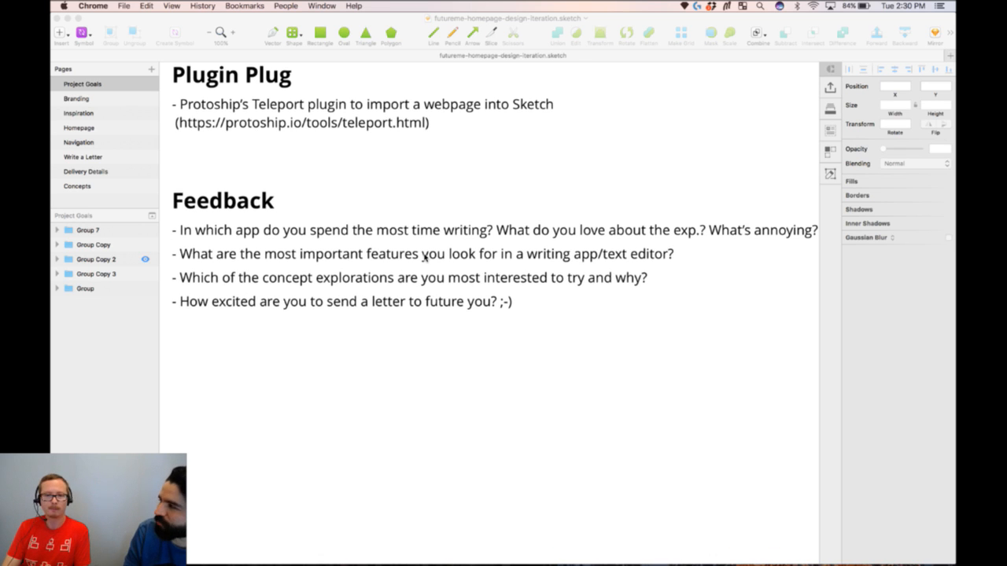
{"action": "scroll", "coordinate": [424, 256], "scroll_direction": "down", "scroll_amount": 3}
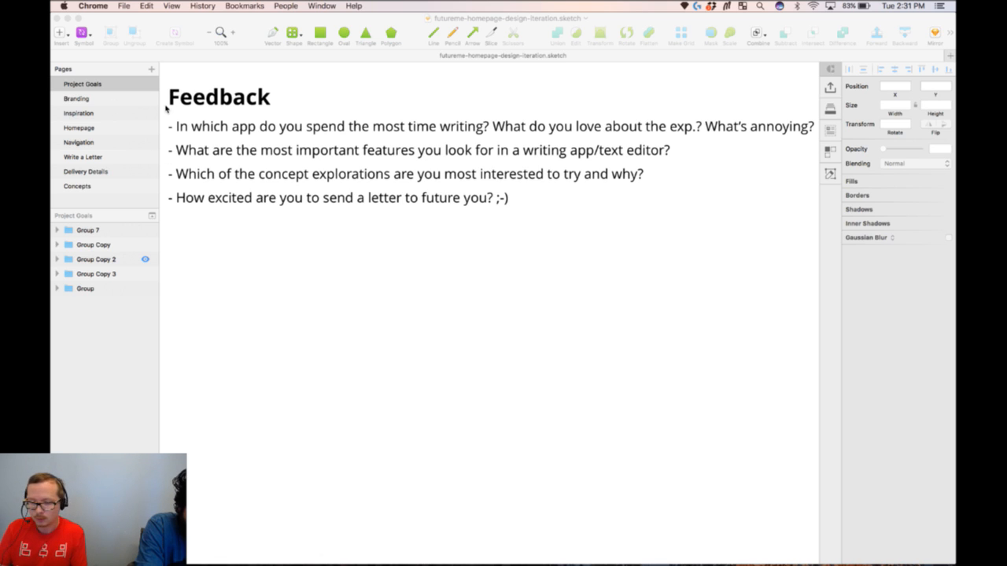
Open the Branding page in Sketch and examine the logo type variations and color palettes up close.
{"action": "left_click", "coordinate": [87, 101]}
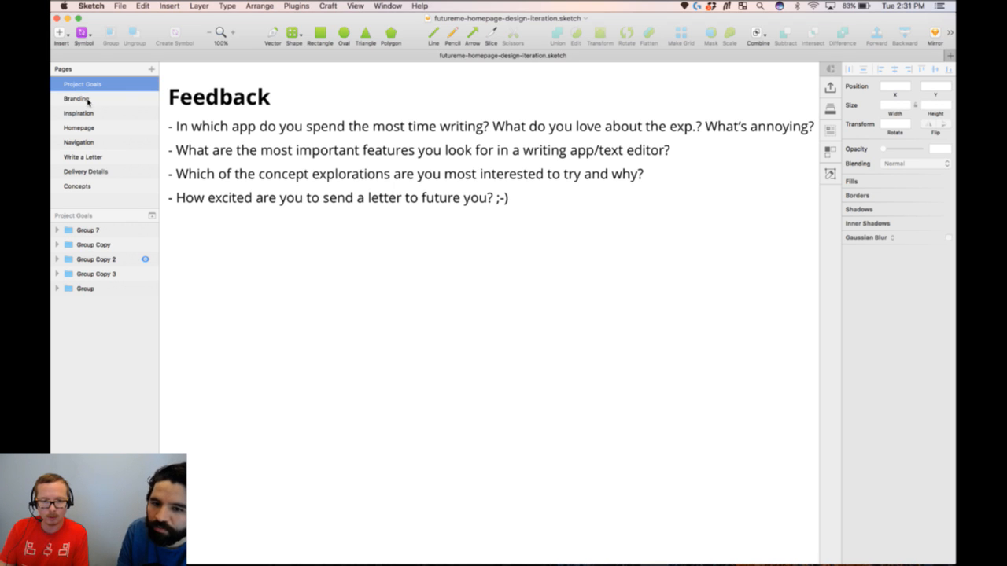
{"action": "left_click", "coordinate": [87, 100]}
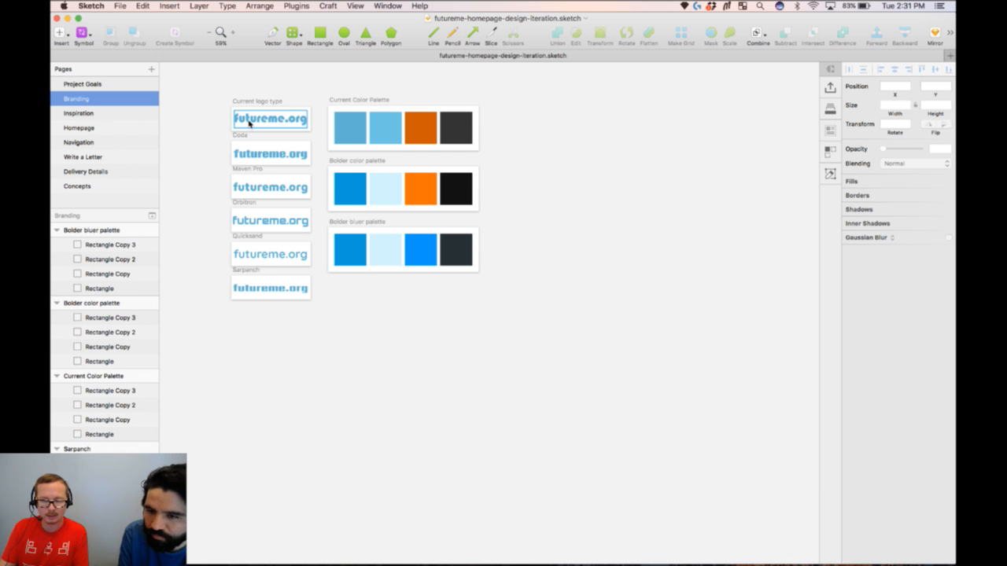
{"action": "scroll", "coordinate": [278, 121], "scroll_direction": "up", "scroll_amount": 2}
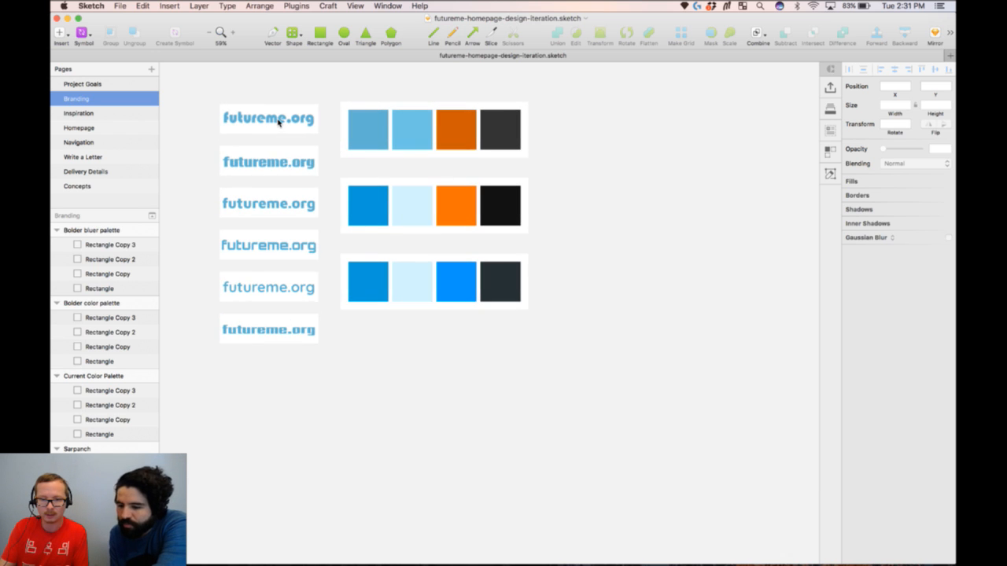
{"action": "scroll", "coordinate": [277, 121], "scroll_direction": "up", "scroll_amount": 5}
{"action": "scroll", "coordinate": [278, 121], "scroll_direction": "down", "scroll_amount": 1}
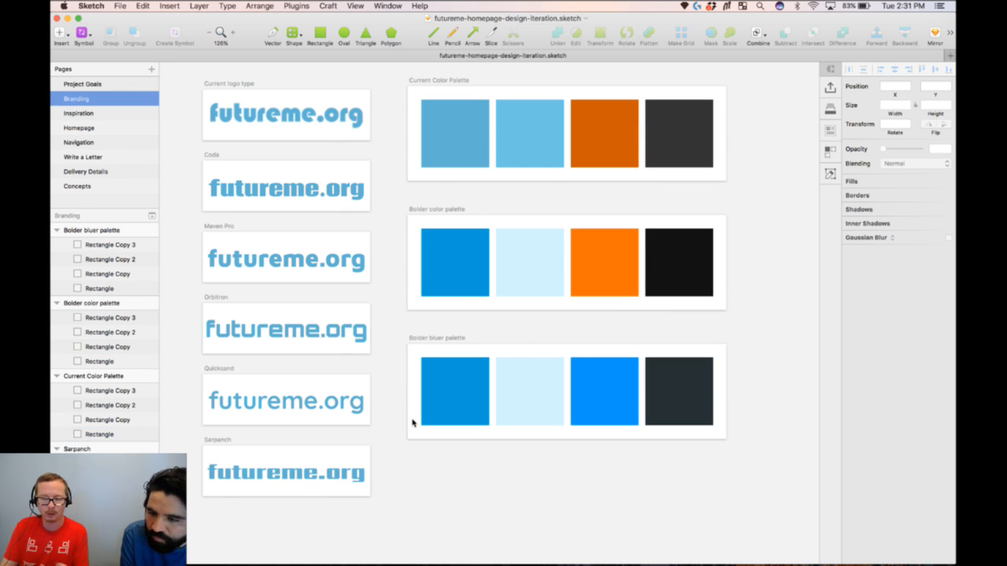
Open the Inspiration page and examine the artboards of reference text editors and formatting toolbars.
{"action": "left_click", "coordinate": [65, 113]}
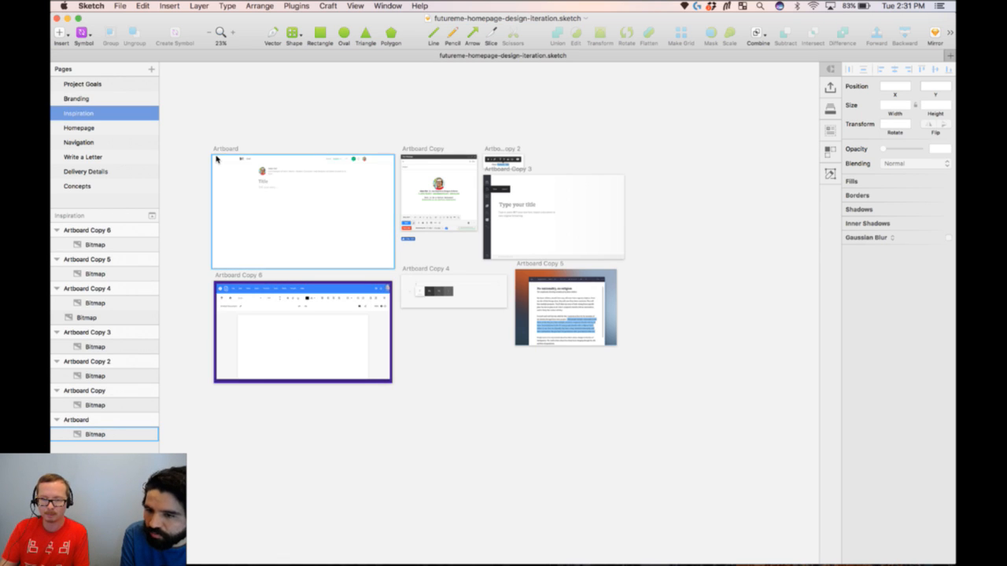
{"action": "scroll", "coordinate": [216, 159], "scroll_direction": "up", "scroll_amount": 5}
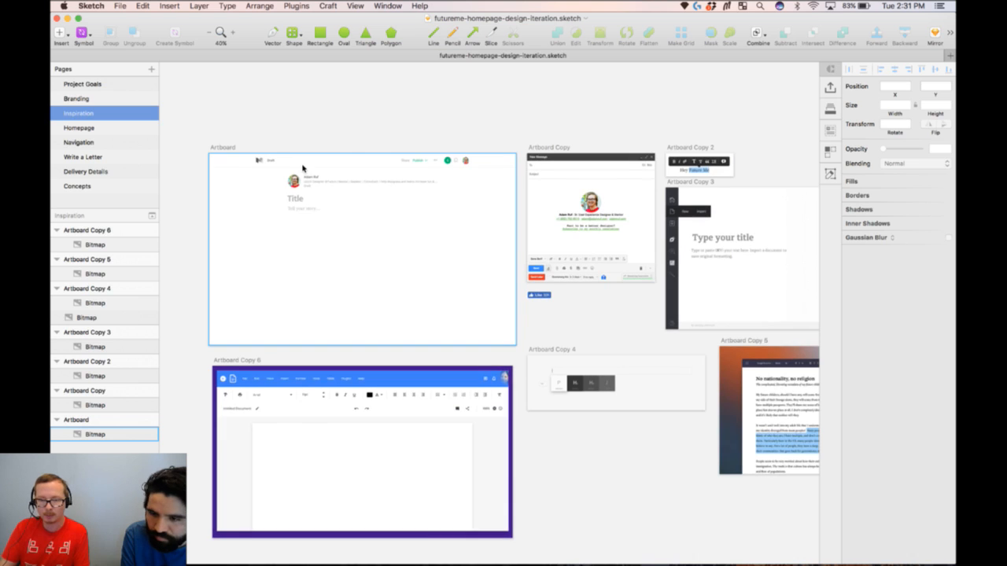
{"action": "scroll", "coordinate": [305, 168], "scroll_direction": "down", "scroll_amount": 2}
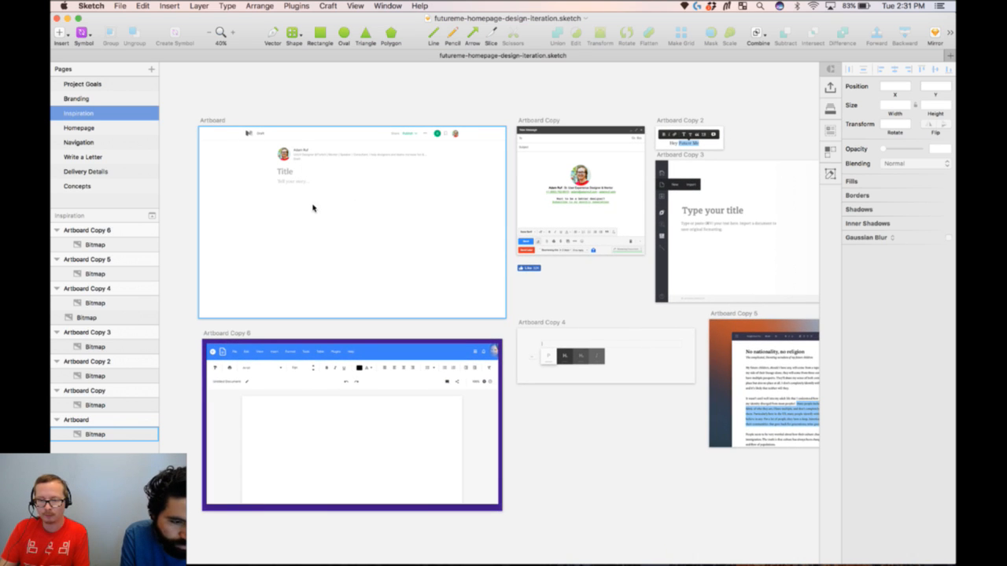
{"action": "scroll", "coordinate": [315, 209], "scroll_direction": "right", "scroll_amount": 1}
{"action": "scroll", "coordinate": [568, 204], "scroll_direction": "right", "scroll_amount": 2}
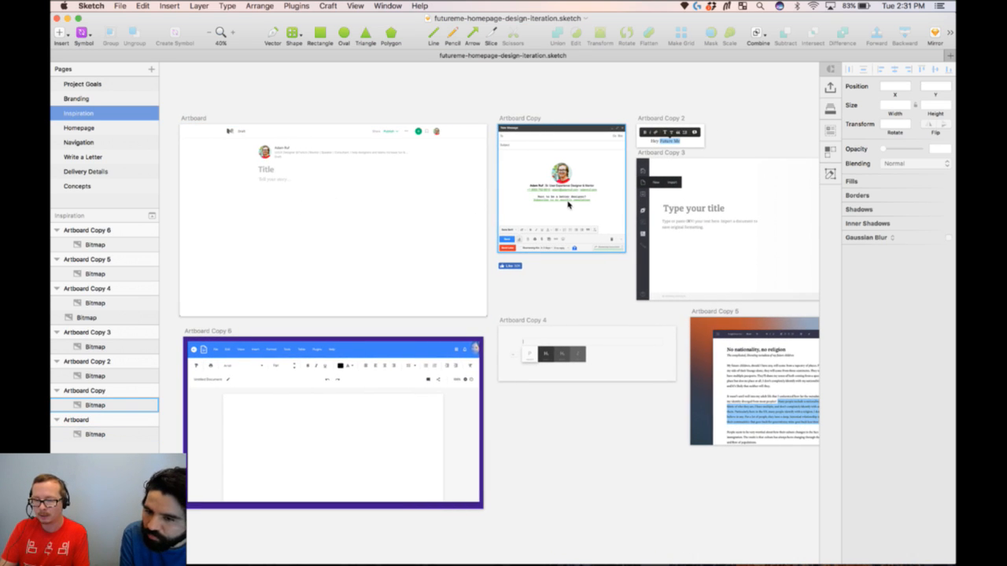
{"action": "scroll", "coordinate": [653, 220], "scroll_direction": "right", "scroll_amount": 2}
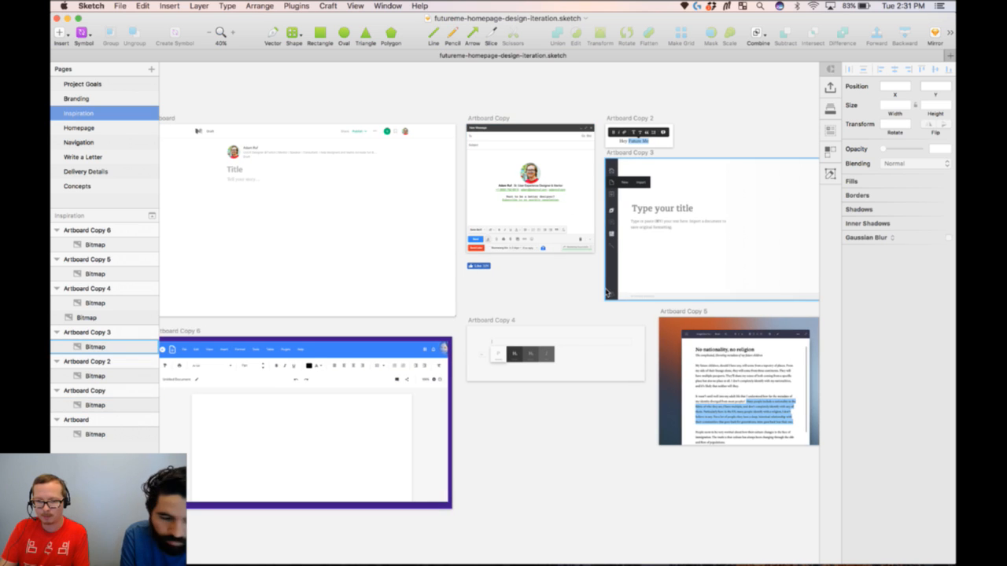
{"action": "scroll", "coordinate": [332, 434], "scroll_direction": "left", "scroll_amount": 2}
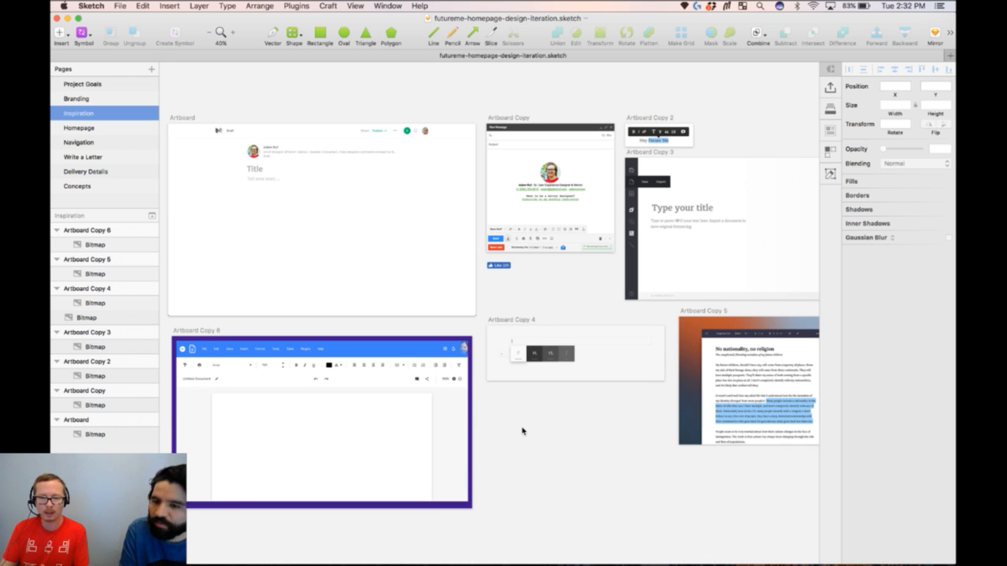
Open the Homepage page and compare the current logged-out homepage artboard with the Current - Logged in artboard.
{"action": "left_click", "coordinate": [79, 128]}
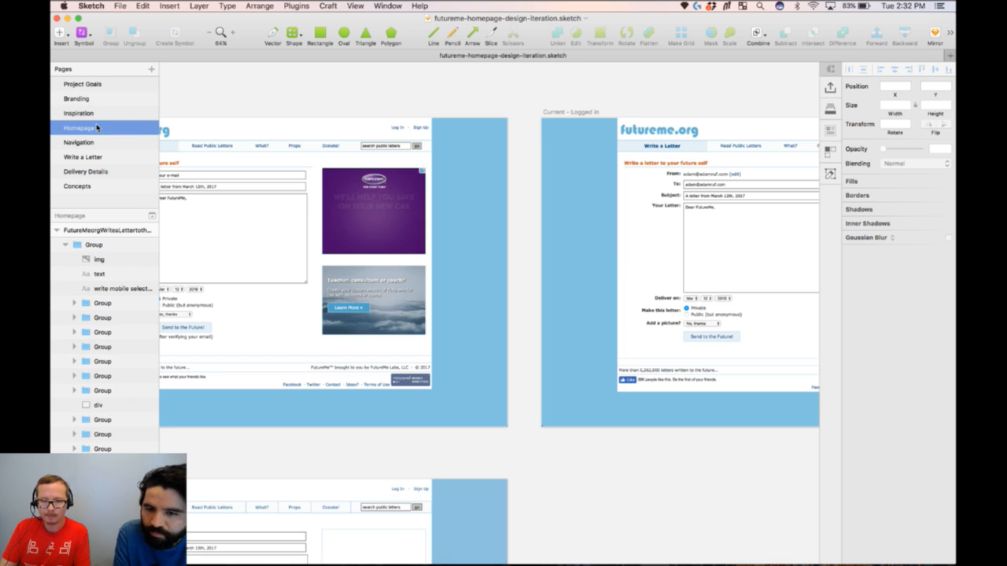
{"action": "scroll", "coordinate": [354, 220], "scroll_direction": "left", "scroll_amount": 3}
{"action": "scroll", "coordinate": [407, 234], "scroll_direction": "up", "scroll_amount": 3}
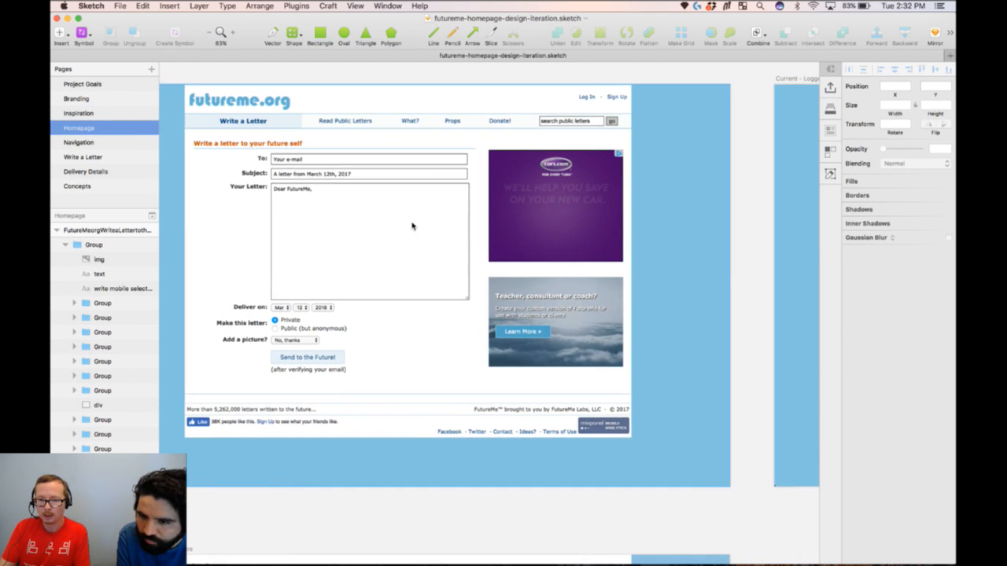
{"action": "scroll", "coordinate": [344, 328], "scroll_direction": "right", "scroll_amount": 5}
{"action": "scroll", "coordinate": [344, 327], "scroll_direction": "right", "scroll_amount": 8}
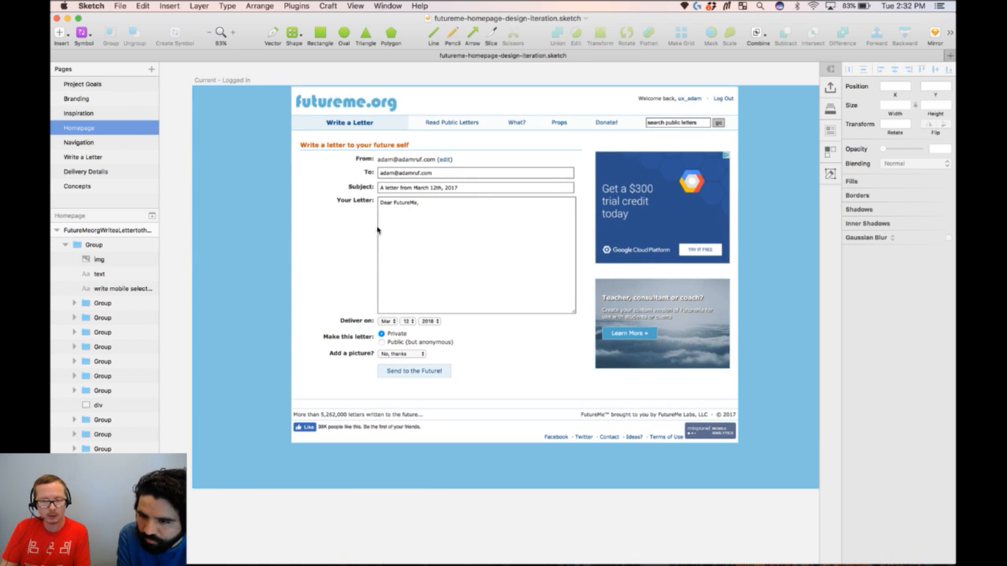
Examine the FutureMeorgWritesaLettertotheFuture artboard below the current logged-out homepage.
{"action": "scroll", "coordinate": [295, 409], "scroll_direction": "down", "scroll_amount": 5}
{"action": "scroll", "coordinate": [295, 407], "scroll_direction": "up", "scroll_amount": 5}
{"action": "scroll", "coordinate": [294, 407], "scroll_direction": "down", "scroll_amount": 4}
{"action": "left_click", "coordinate": [334, 362]}
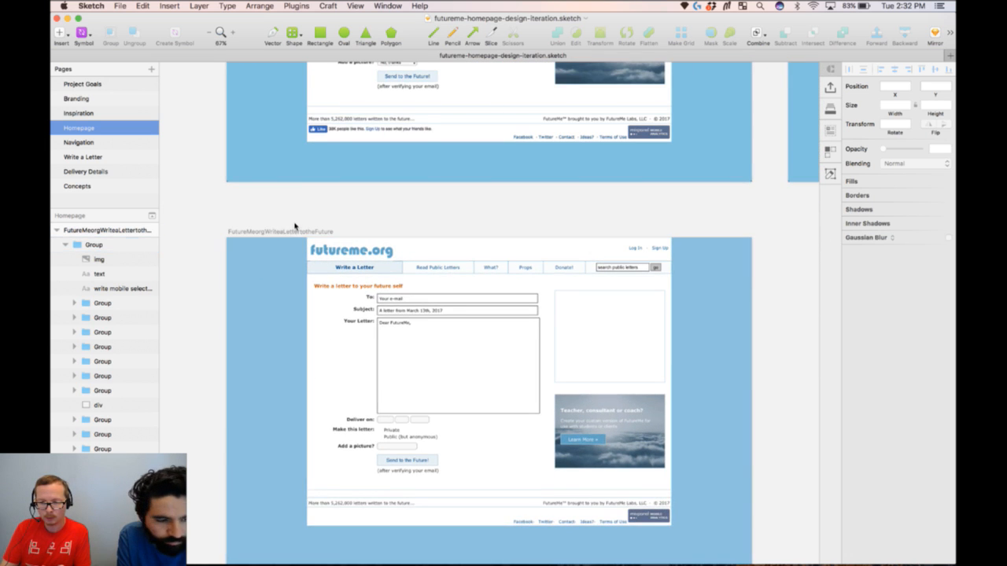
{"action": "scroll", "coordinate": [294, 225], "scroll_direction": "down", "scroll_amount": 2}
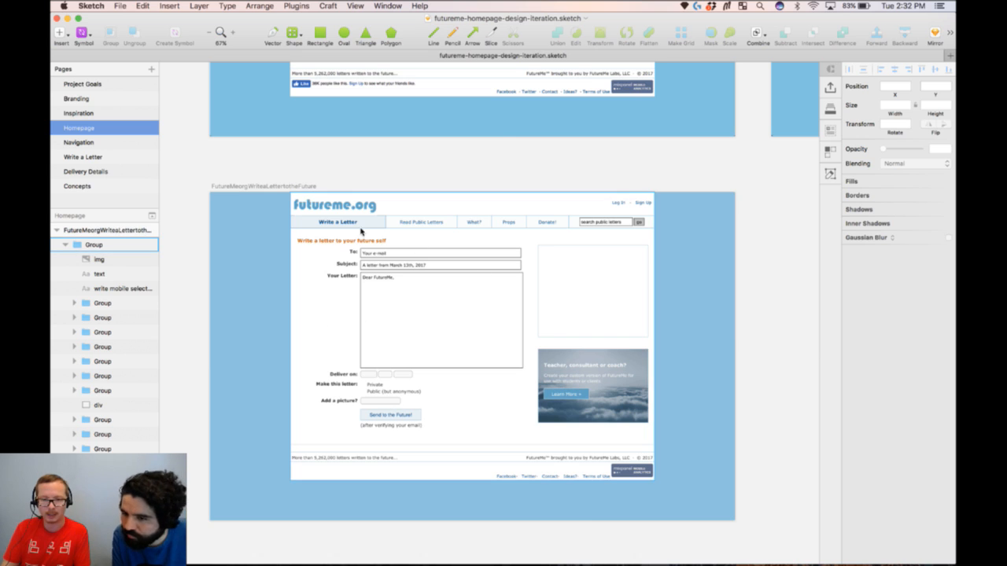
Inspect the Subject text in the FutureMeorgWritesaLettertotheFuture artboard and compare its letter form with the current logged-out homepage above.
{"action": "left_click", "coordinate": [375, 282], "text": "super"}
{"action": "left_click", "coordinate": [378, 269], "text": "super"}
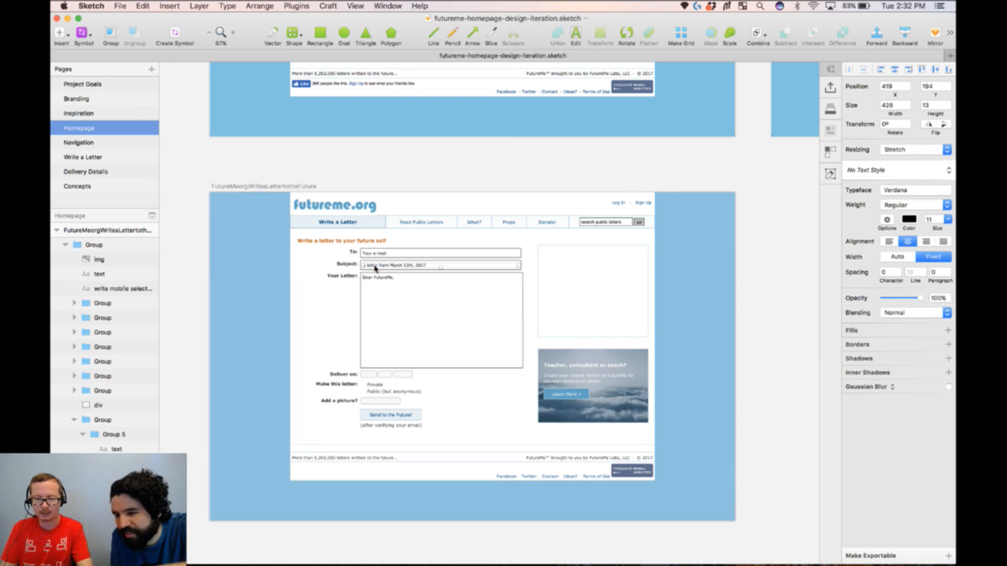
{"action": "left_click", "coordinate": [366, 128]}
{"action": "scroll", "coordinate": [366, 129], "scroll_direction": "up", "scroll_amount": 3}
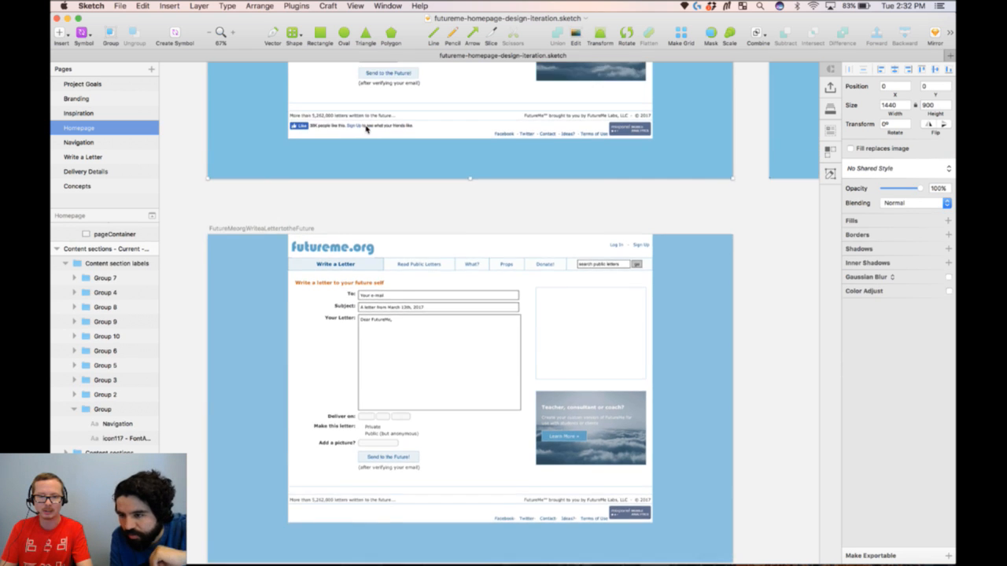
{"action": "scroll", "coordinate": [366, 129], "scroll_direction": "up", "scroll_amount": 2}
{"action": "scroll", "coordinate": [365, 128], "scroll_direction": "right", "scroll_amount": 4}
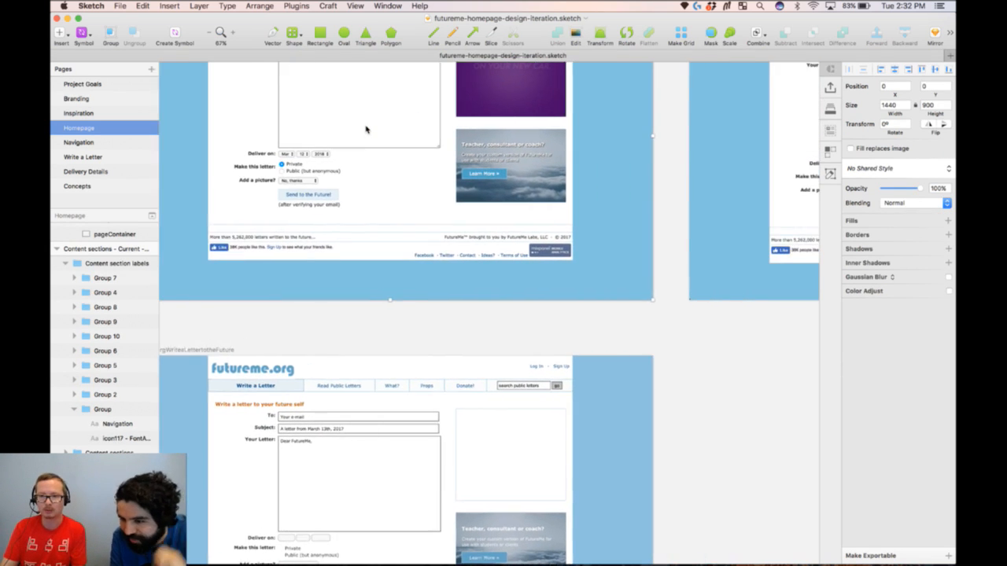
{"action": "scroll", "coordinate": [353, 134], "scroll_direction": "down", "scroll_amount": 3}
{"action": "scroll", "coordinate": [338, 404], "scroll_direction": "left", "scroll_amount": 4}
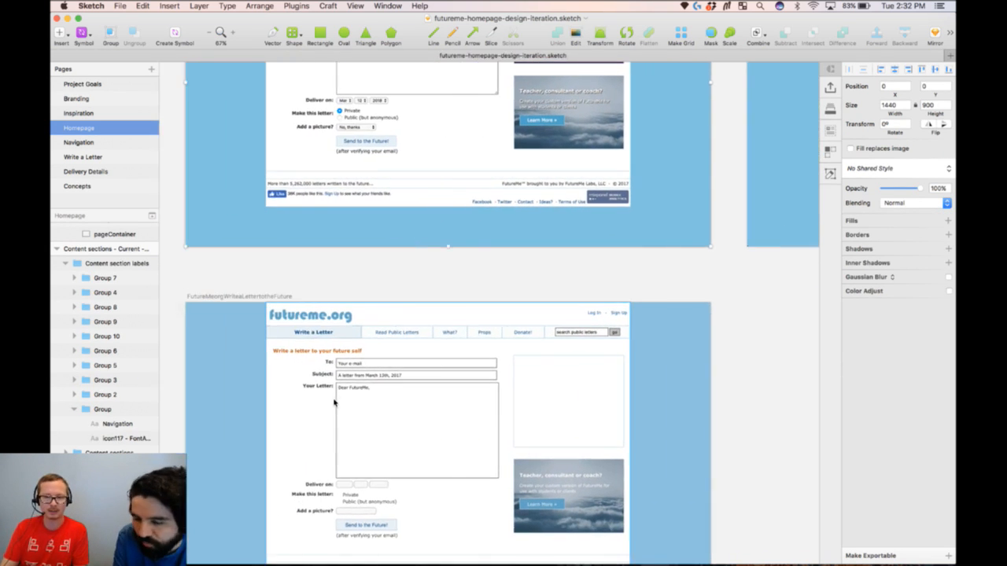
{"action": "scroll", "coordinate": [333, 403], "scroll_direction": "down", "scroll_amount": 3}
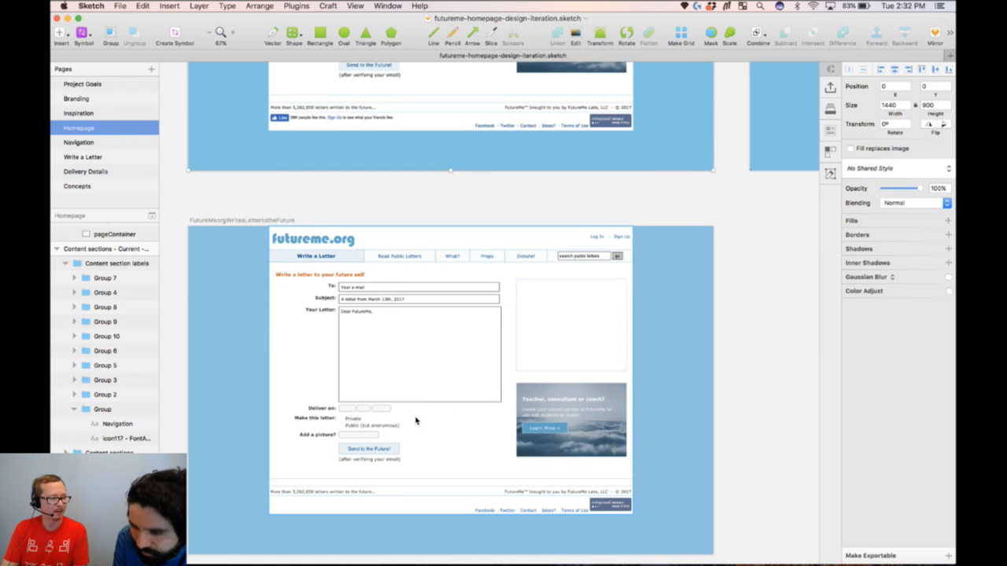
{"action": "scroll", "coordinate": [441, 404], "scroll_direction": "up", "scroll_amount": 1}
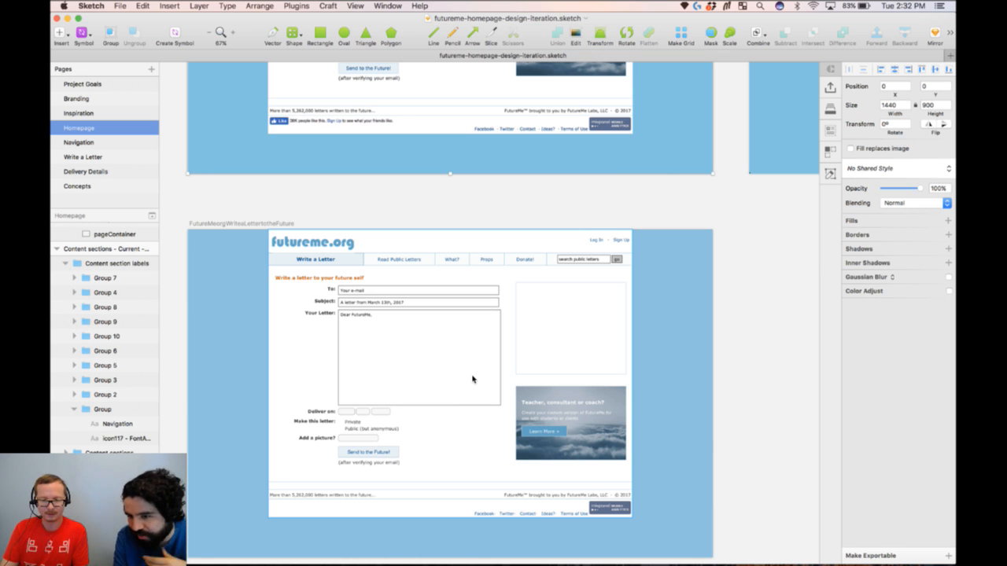
{"action": "scroll", "coordinate": [470, 424], "scroll_direction": "down", "scroll_amount": 1}
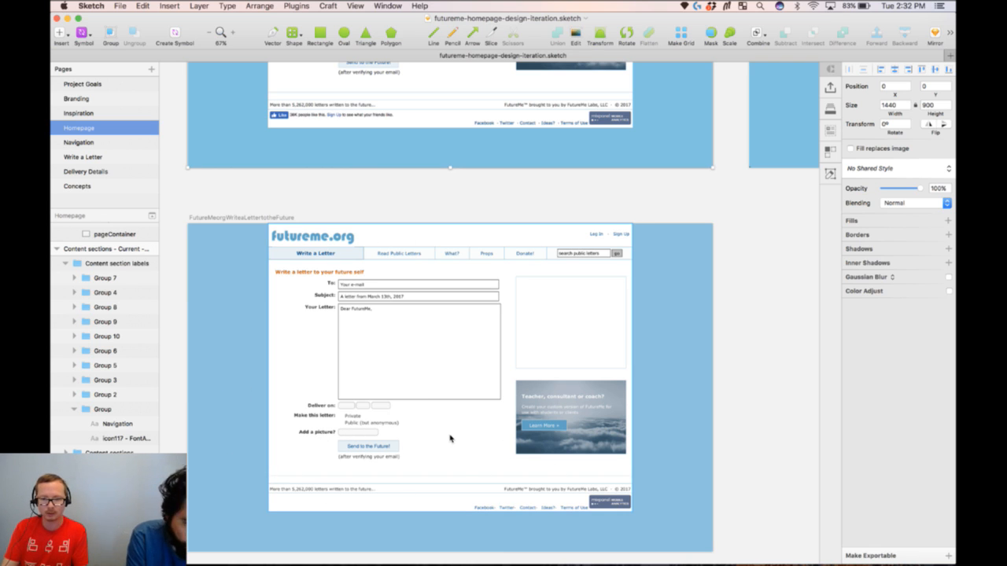
Select the Content sections - Current - Logged out artboard and examine its labelled homepage sections up close.
{"action": "scroll", "coordinate": [623, 311], "scroll_direction": "right", "scroll_amount": 1}
{"action": "scroll", "coordinate": [623, 312], "scroll_direction": "right", "scroll_amount": 1}
{"action": "scroll", "coordinate": [623, 311], "scroll_direction": "right", "scroll_amount": 12}
{"action": "scroll", "coordinate": [623, 311], "scroll_direction": "up", "scroll_amount": 3}
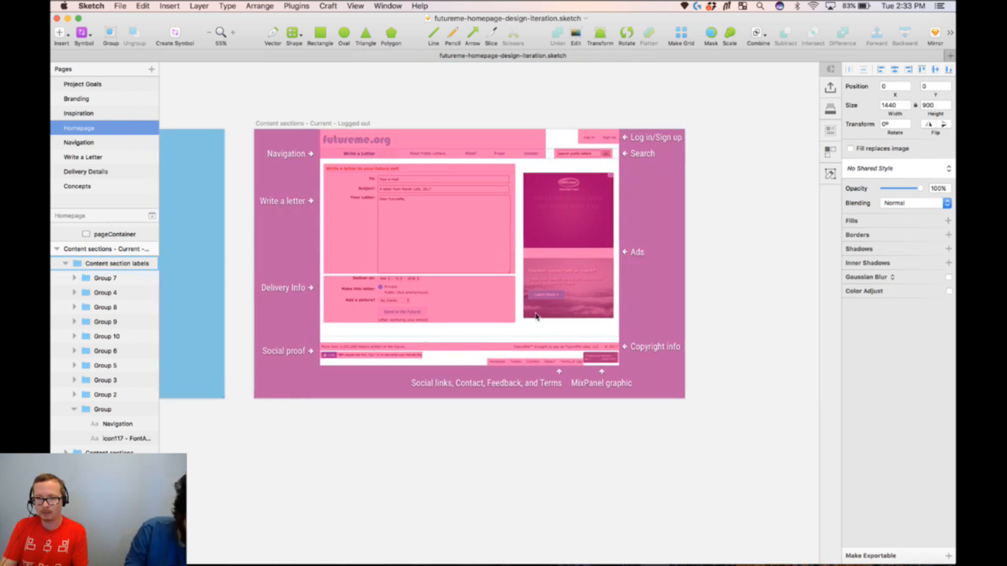
{"action": "scroll", "coordinate": [623, 311], "scroll_direction": "up", "scroll_amount": 5}
{"action": "scroll", "coordinate": [509, 317], "scroll_direction": "up", "scroll_amount": 2}
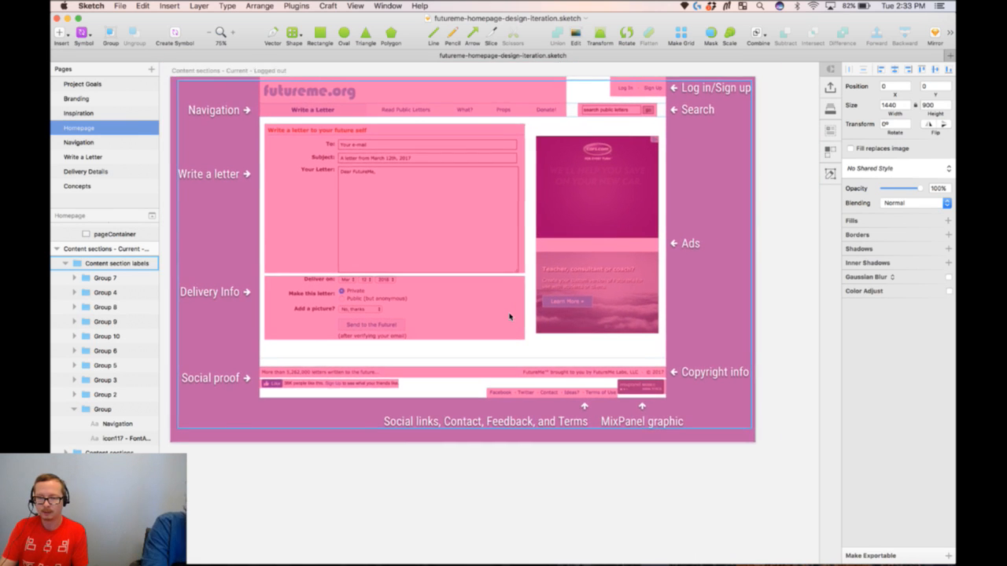
{"action": "left_click", "coordinate": [268, 79]}
{"action": "scroll", "coordinate": [268, 79], "scroll_direction": "up", "scroll_amount": 1}
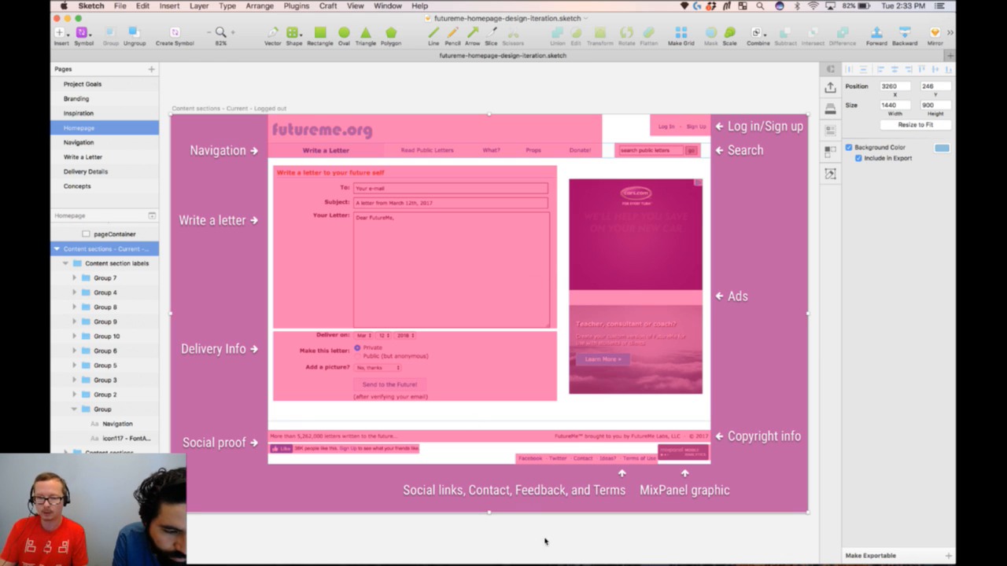
Open the Navigation page and compare the Current Nav on one line with Iteration A and Iteration B.
{"action": "left_click", "coordinate": [80, 144]}
{"action": "scroll", "coordinate": [367, 205], "scroll_direction": "right", "scroll_amount": 1}
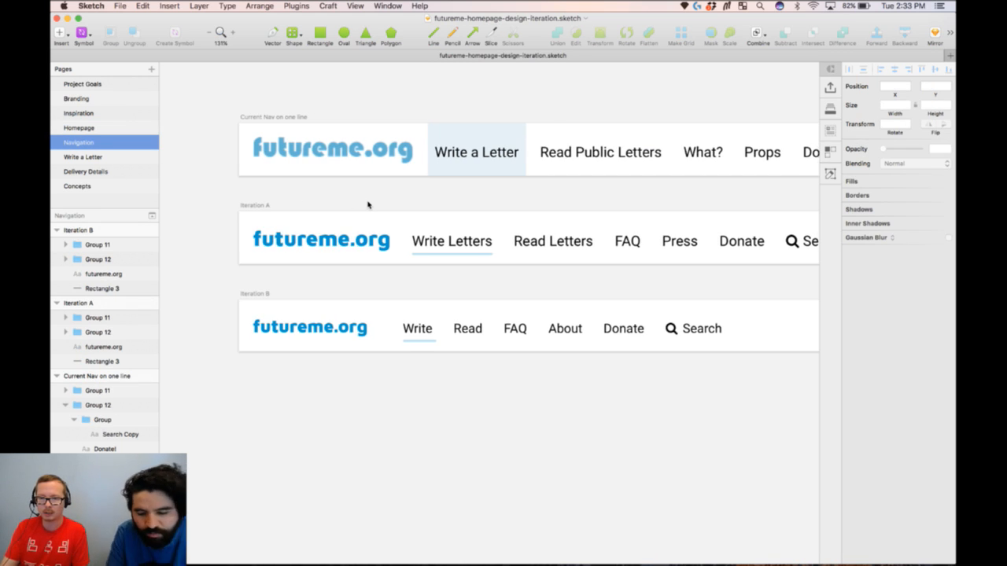
{"action": "scroll", "coordinate": [367, 206], "scroll_direction": "right", "scroll_amount": 5}
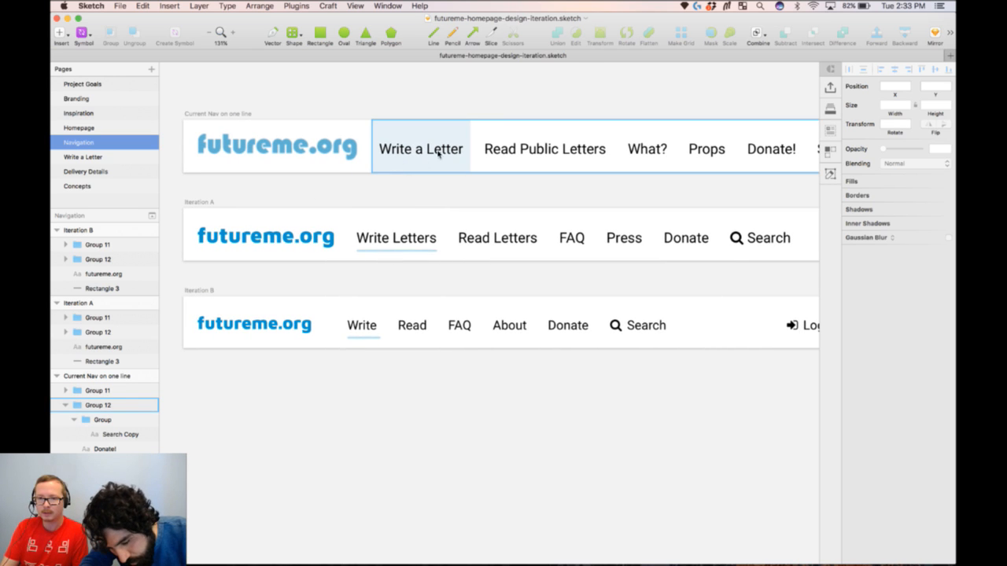
{"action": "scroll", "coordinate": [475, 173], "scroll_direction": "down", "scroll_amount": 2}
{"action": "scroll", "coordinate": [475, 173], "scroll_direction": "down", "scroll_amount": 1}
{"action": "scroll", "coordinate": [475, 173], "scroll_direction": "right", "scroll_amount": 6}
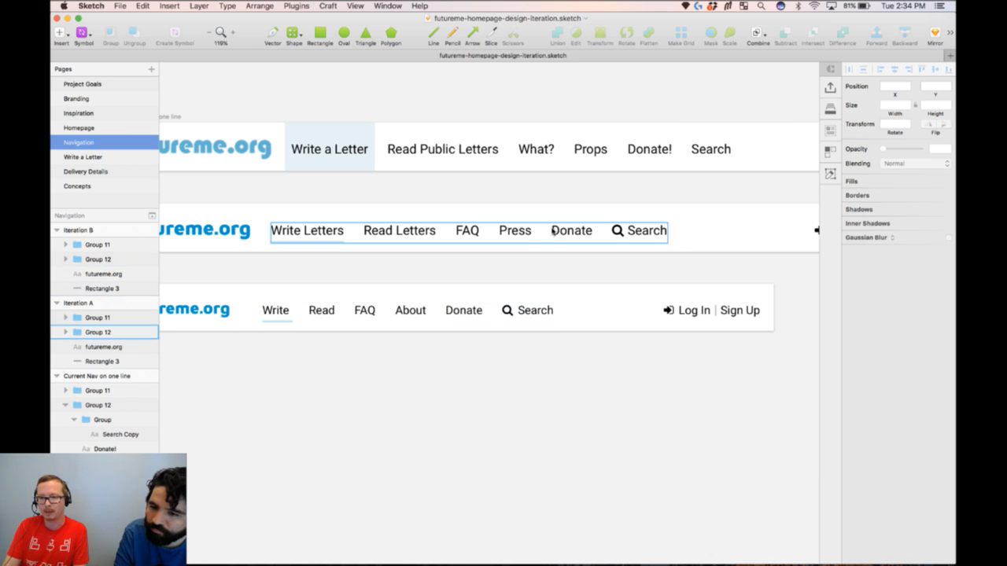
{"action": "scroll", "coordinate": [508, 290], "scroll_direction": "right", "scroll_amount": 2}
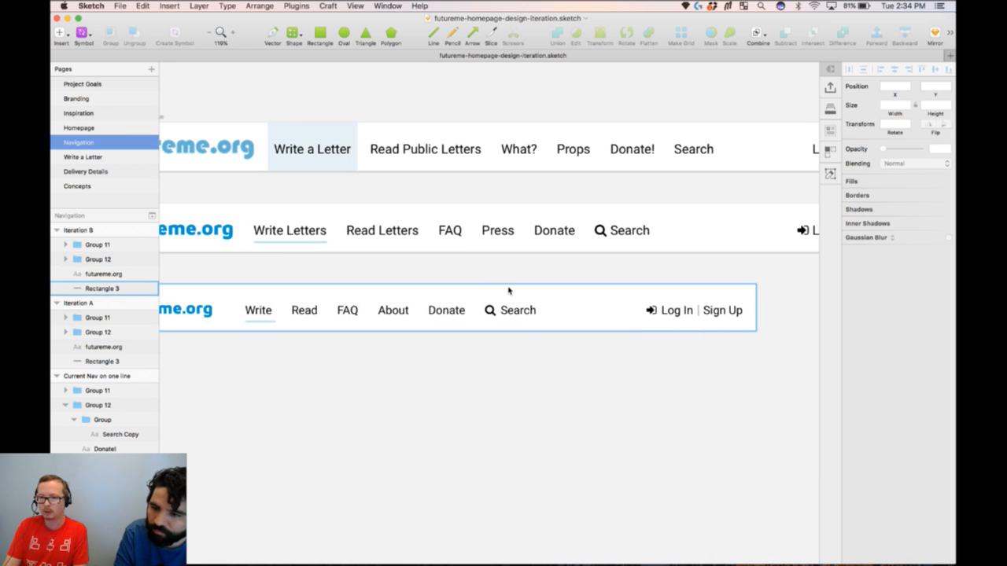
{"action": "scroll", "coordinate": [508, 291], "scroll_direction": "right", "scroll_amount": 10}
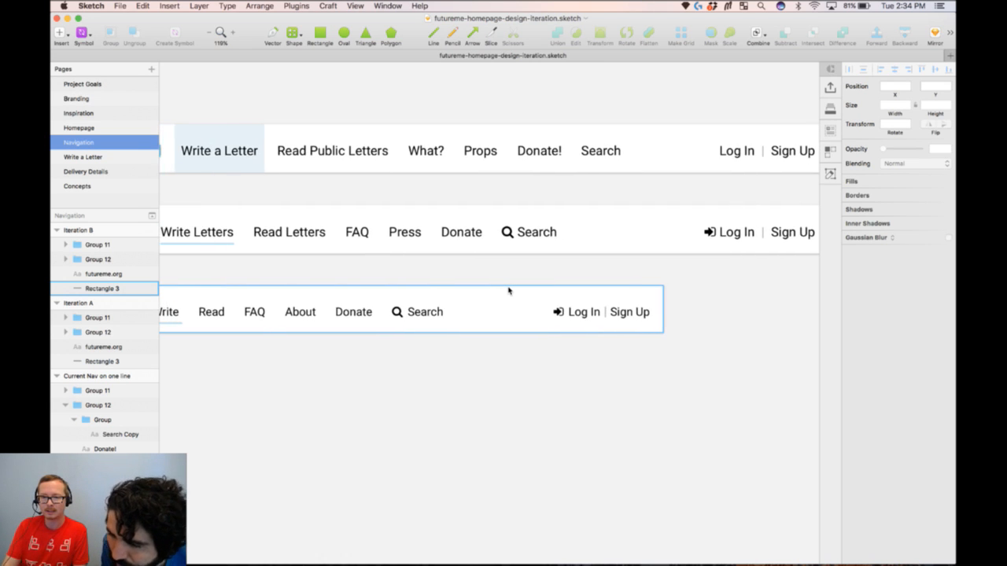
{"action": "scroll", "coordinate": [508, 290], "scroll_direction": "down", "scroll_amount": 3}
{"action": "scroll", "coordinate": [508, 290], "scroll_direction": "left", "scroll_amount": 8}
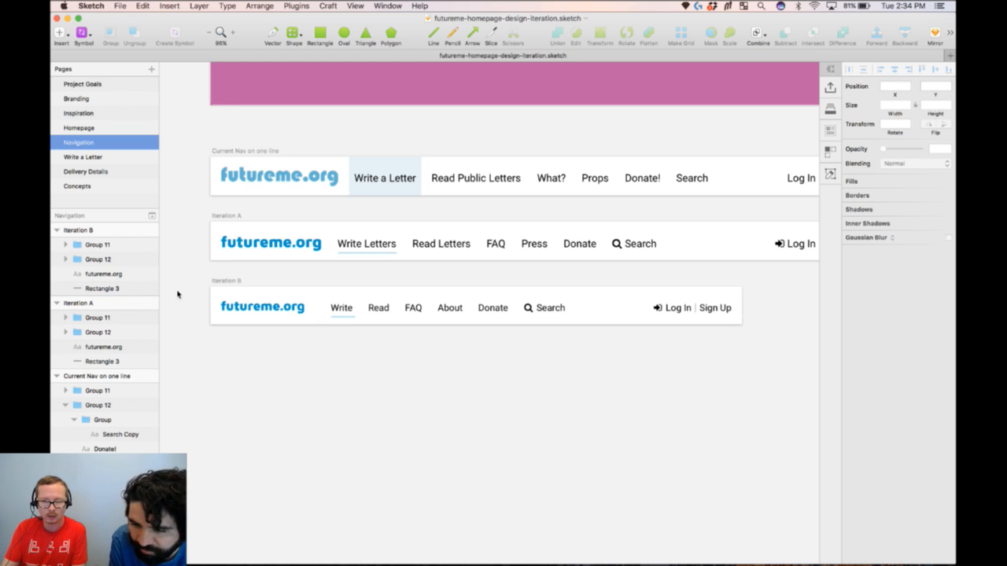
Open the Write a Letter page and compare the Current Design artboard with Design exploration A up close.
{"action": "left_click", "coordinate": [87, 157]}
{"action": "scroll", "coordinate": [314, 215], "scroll_direction": "up", "scroll_amount": 5}
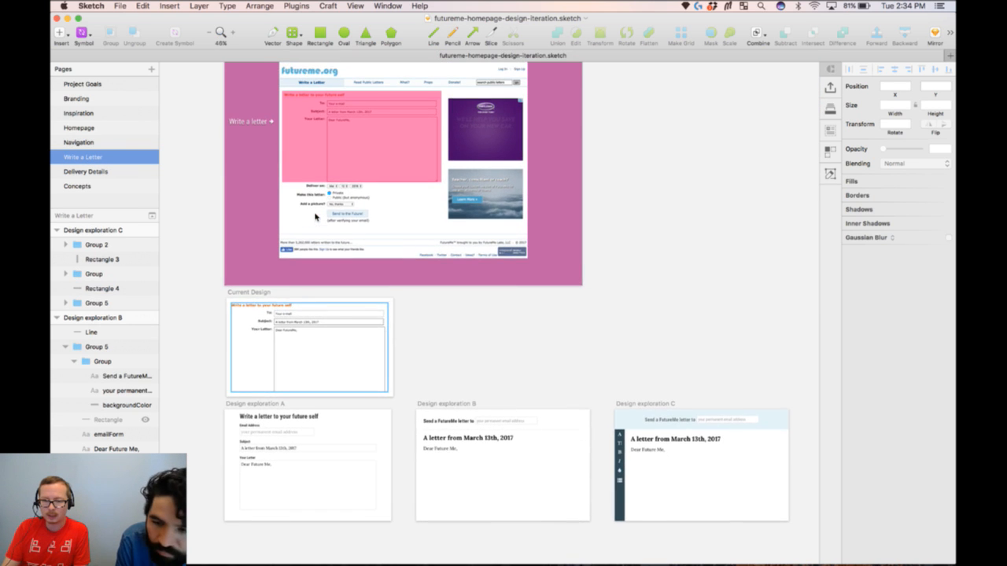
{"action": "left_click", "coordinate": [261, 291]}
{"action": "key", "text": "super+2"}
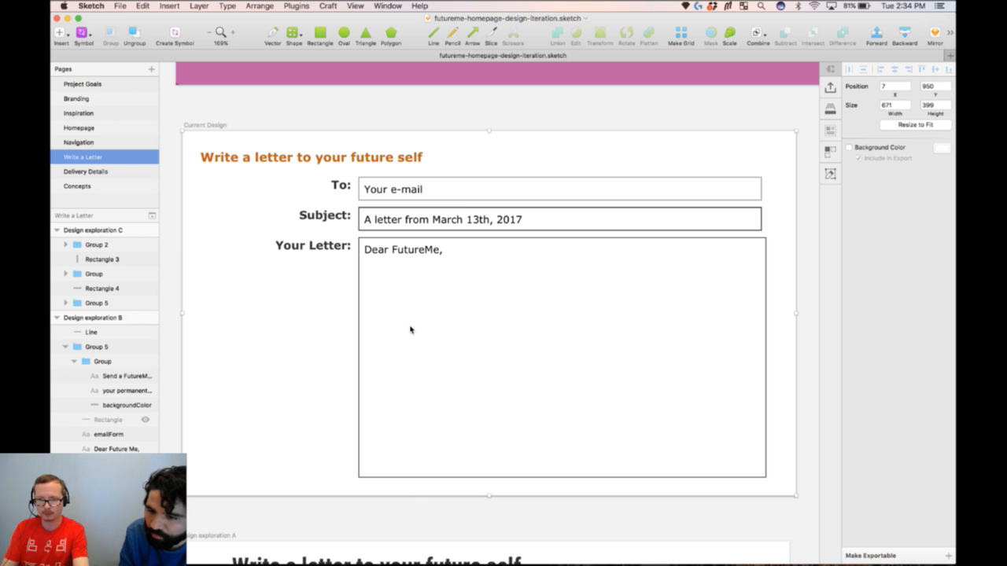
{"action": "scroll", "coordinate": [410, 329], "scroll_direction": "down", "scroll_amount": 3}
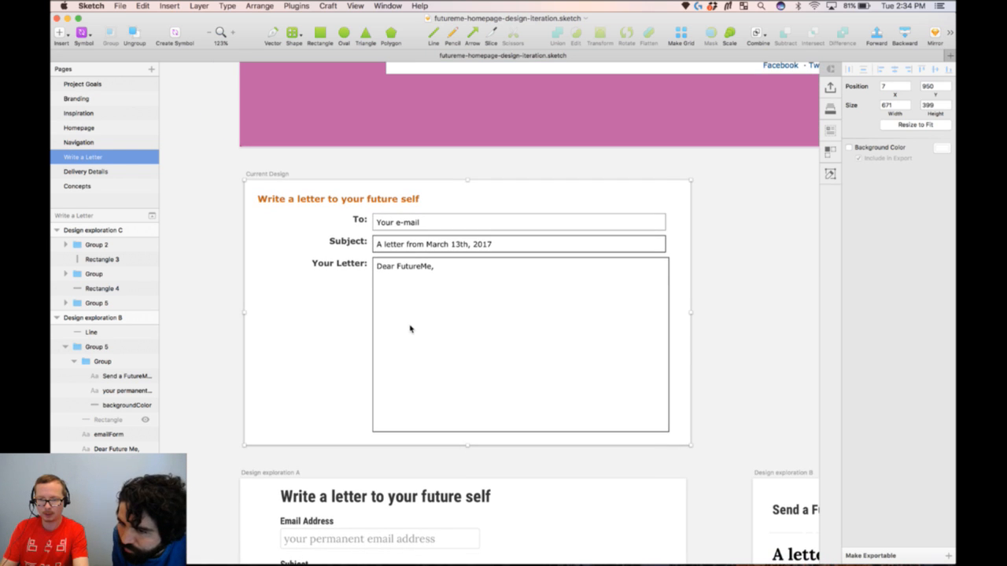
{"action": "scroll", "coordinate": [410, 330], "scroll_direction": "down", "scroll_amount": 10}
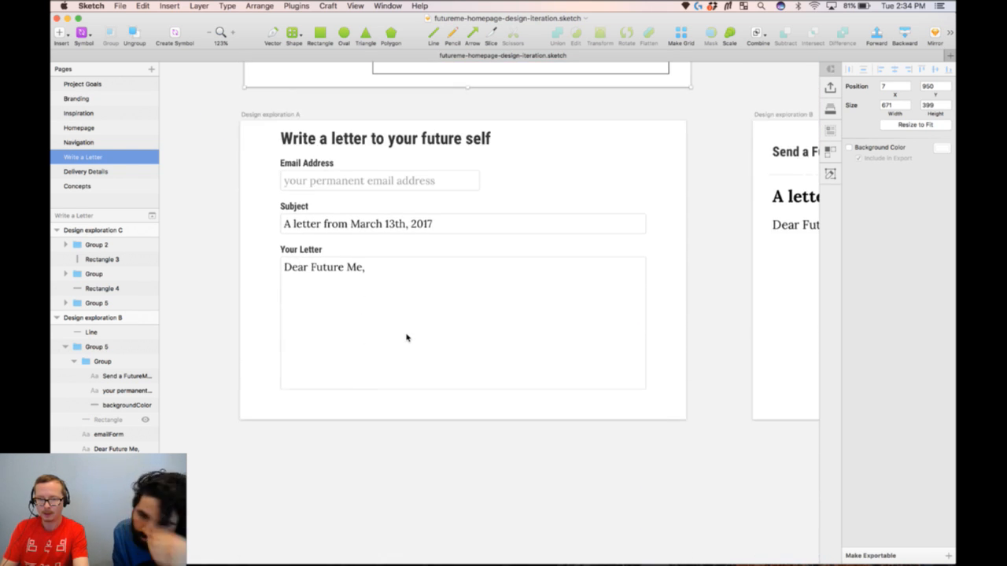
{"action": "scroll", "coordinate": [414, 275], "scroll_direction": "up", "scroll_amount": 2}
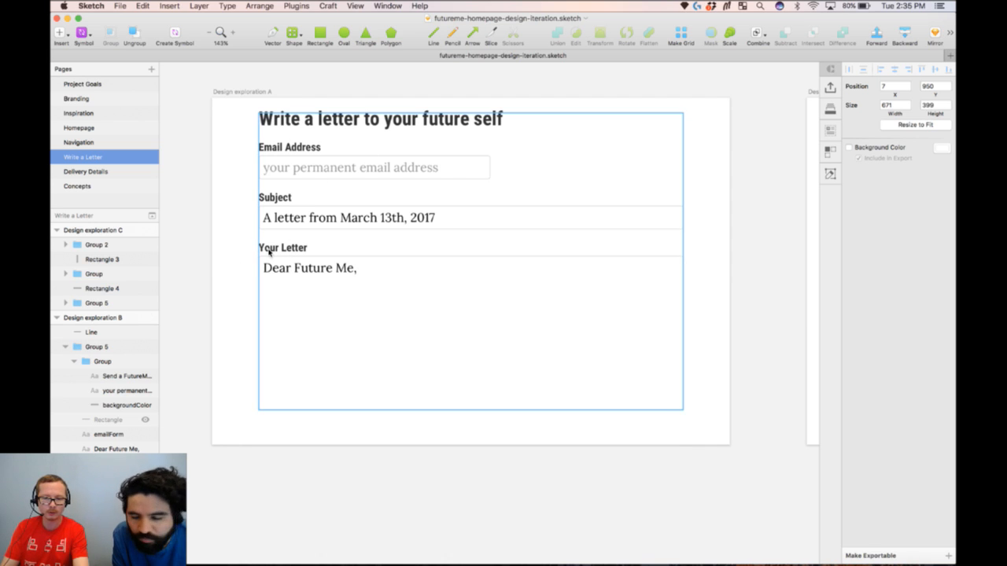
Examine the letter form layouts in Design exploration B and Design exploration C, including C's formatting toolbar.
{"action": "scroll", "coordinate": [282, 259], "scroll_direction": "right", "scroll_amount": 10}
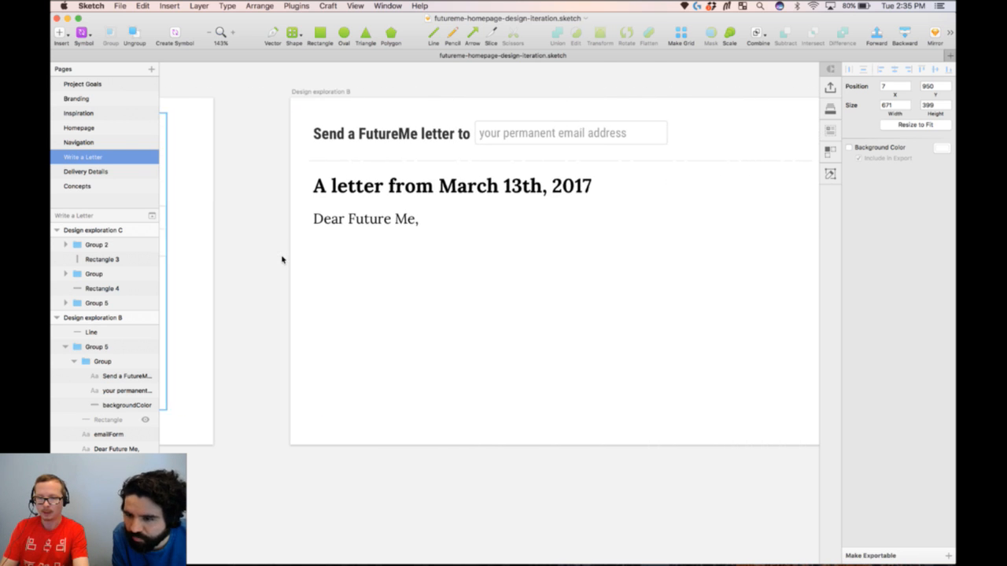
{"action": "scroll", "coordinate": [281, 259], "scroll_direction": "right", "scroll_amount": 5}
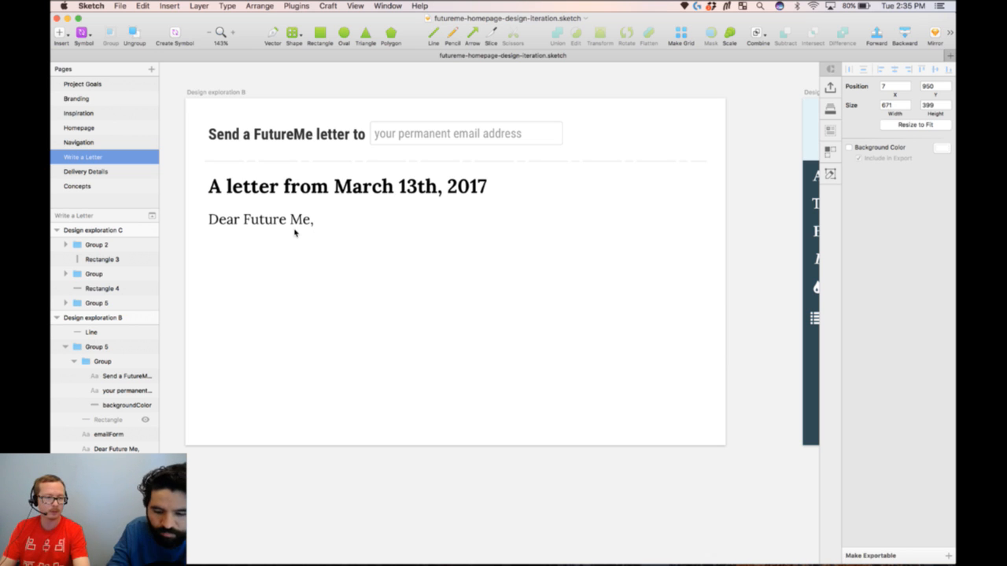
{"action": "scroll", "coordinate": [295, 232], "scroll_direction": "right", "scroll_amount": 10}
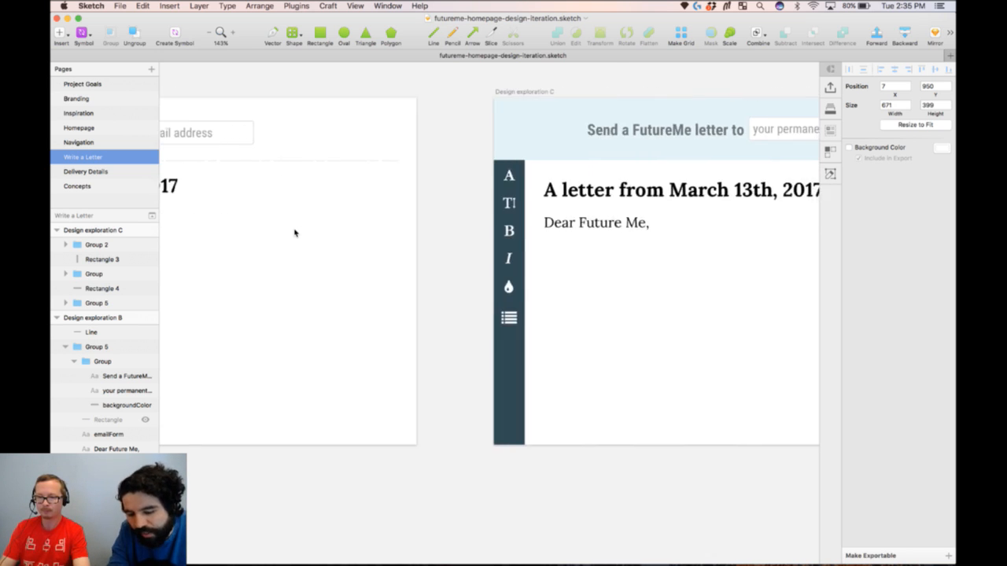
{"action": "scroll", "coordinate": [295, 232], "scroll_direction": "right", "scroll_amount": 5}
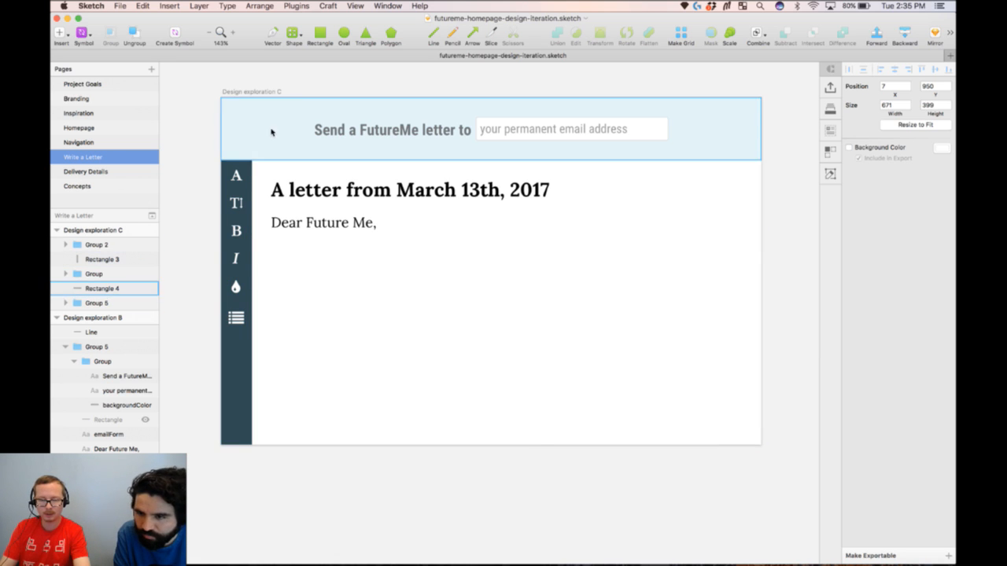
Open the Delivery Details page and compare the Current artboard with Concept exploration A up close.
{"action": "left_click", "coordinate": [82, 172]}
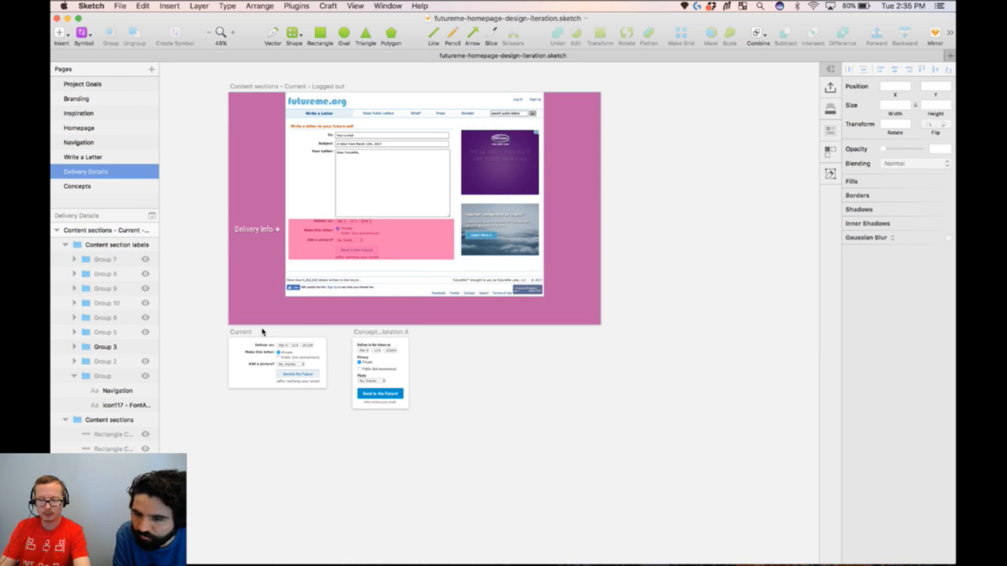
{"action": "left_click", "coordinate": [241, 332]}
{"action": "key", "text": "super+2"}
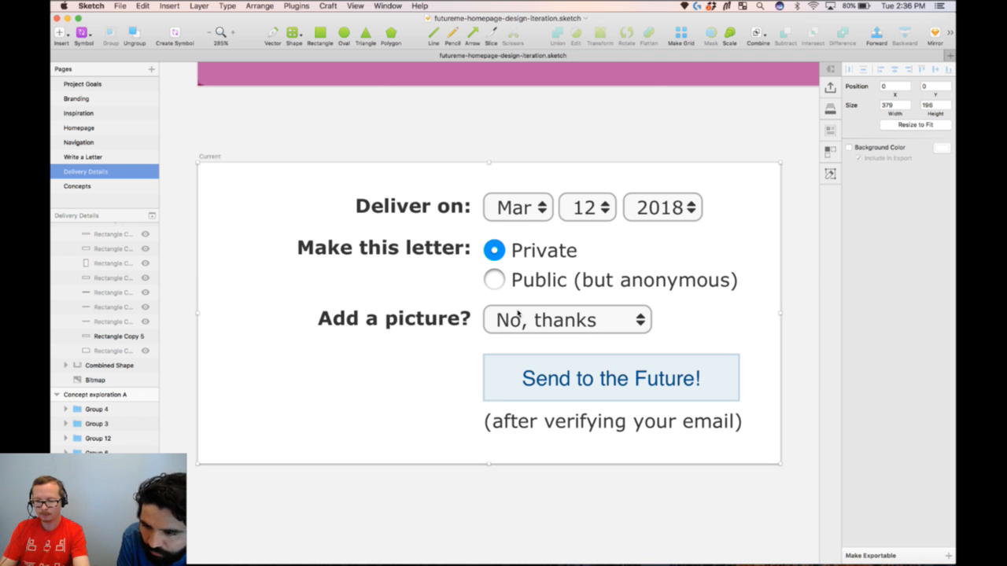
{"action": "scroll", "coordinate": [516, 315], "scroll_direction": "right", "scroll_amount": 10}
{"action": "scroll", "coordinate": [516, 314], "scroll_direction": "down", "scroll_amount": 3}
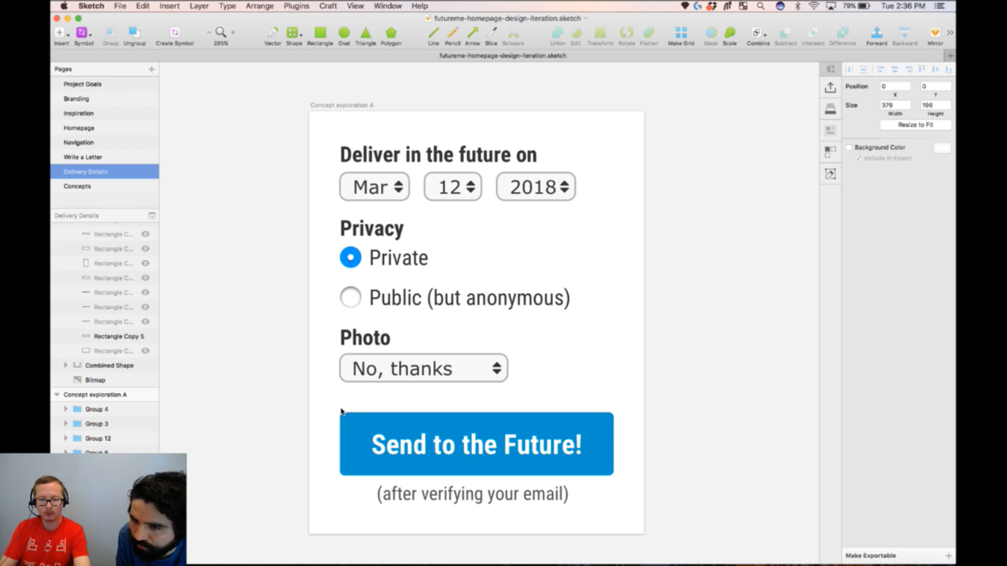
Open the Concepts page, select the Concept exploration A artboard and examine its full homepage layout up close.
{"action": "left_click", "coordinate": [84, 187]}
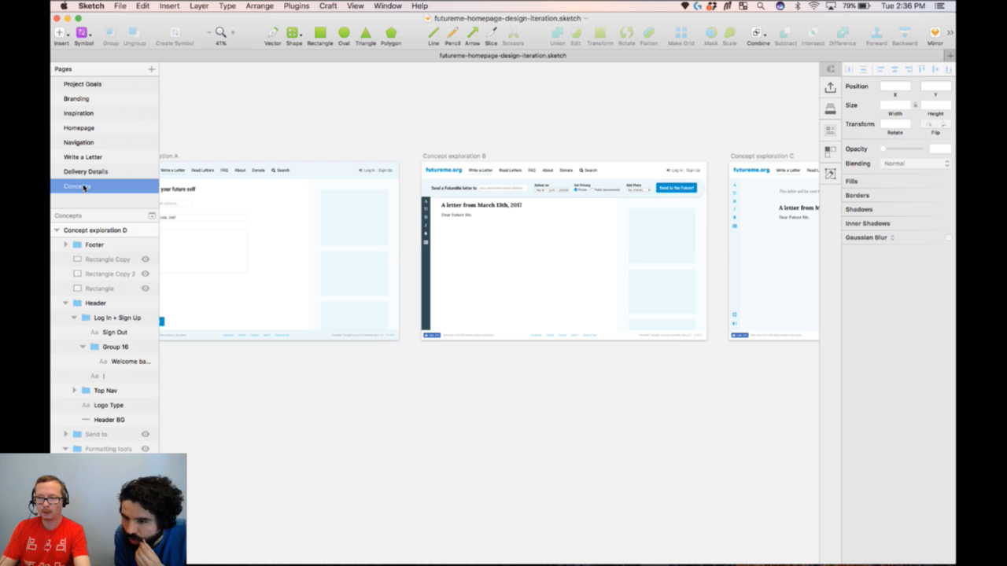
{"action": "scroll", "coordinate": [373, 270], "scroll_direction": "left", "scroll_amount": 5}
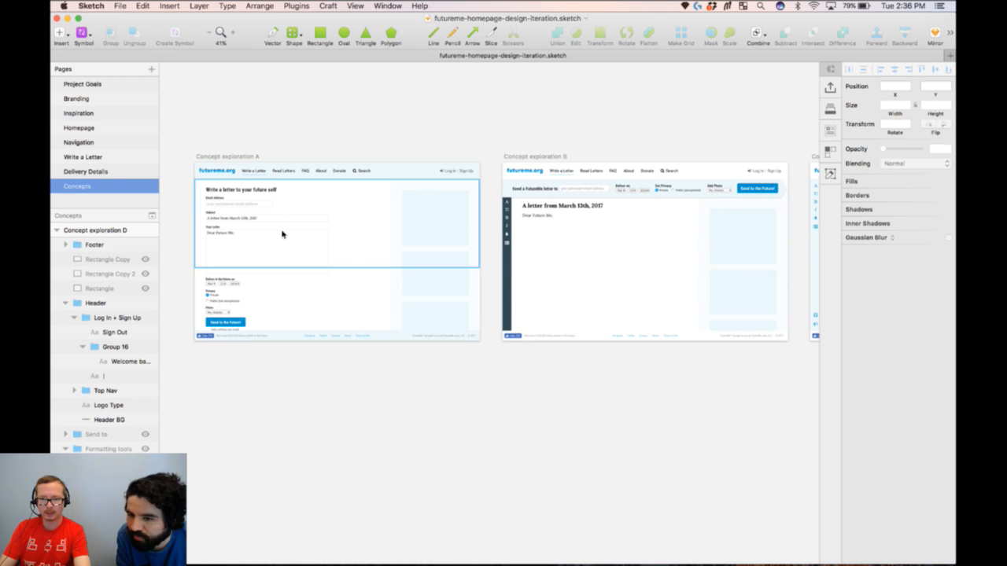
{"action": "left_click", "coordinate": [243, 158]}
{"action": "key", "text": "super+2"}
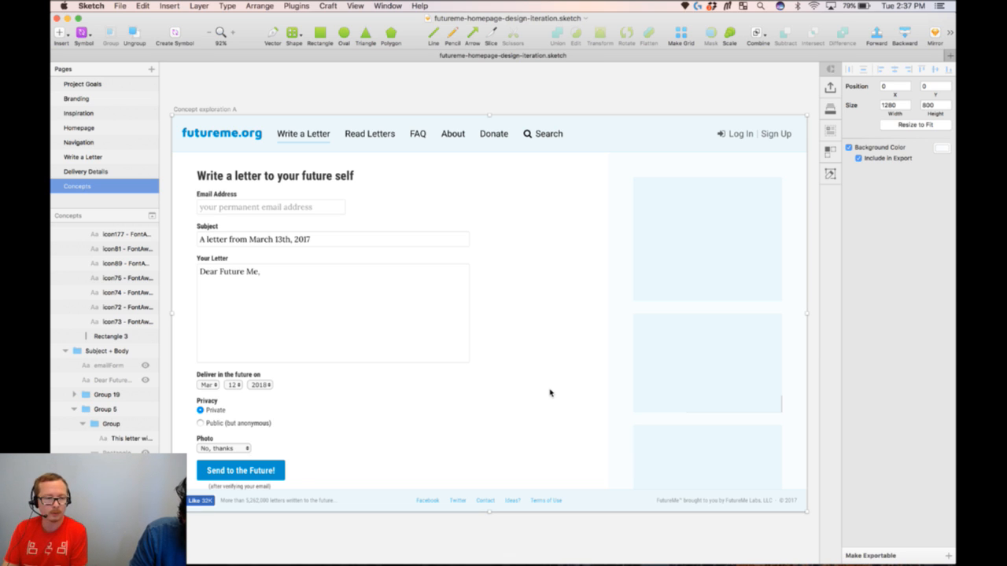
{"action": "scroll", "coordinate": [505, 338], "scroll_direction": "right", "scroll_amount": 1}
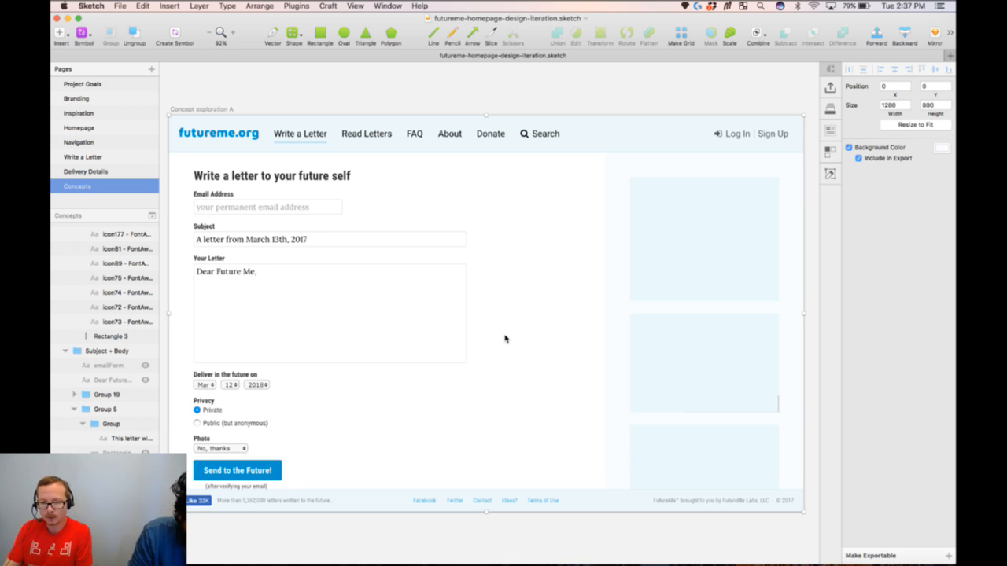
{"action": "scroll", "coordinate": [505, 339], "scroll_direction": "down", "scroll_amount": 1}
{"action": "scroll", "coordinate": [505, 338], "scroll_direction": "left", "scroll_amount": 1}
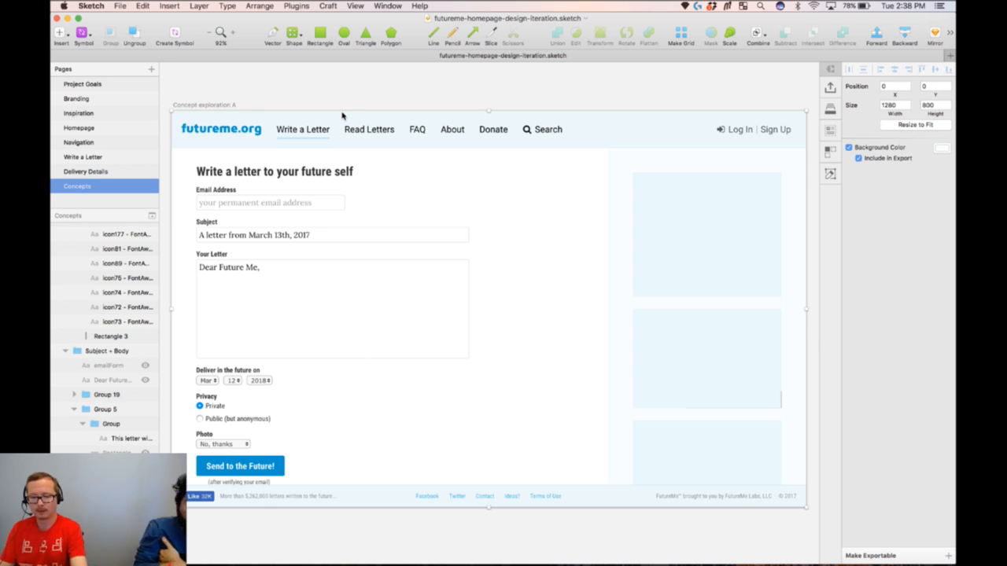
View Concept explorations A to D side by side as an overview.
{"action": "key", "text": "super+1"}
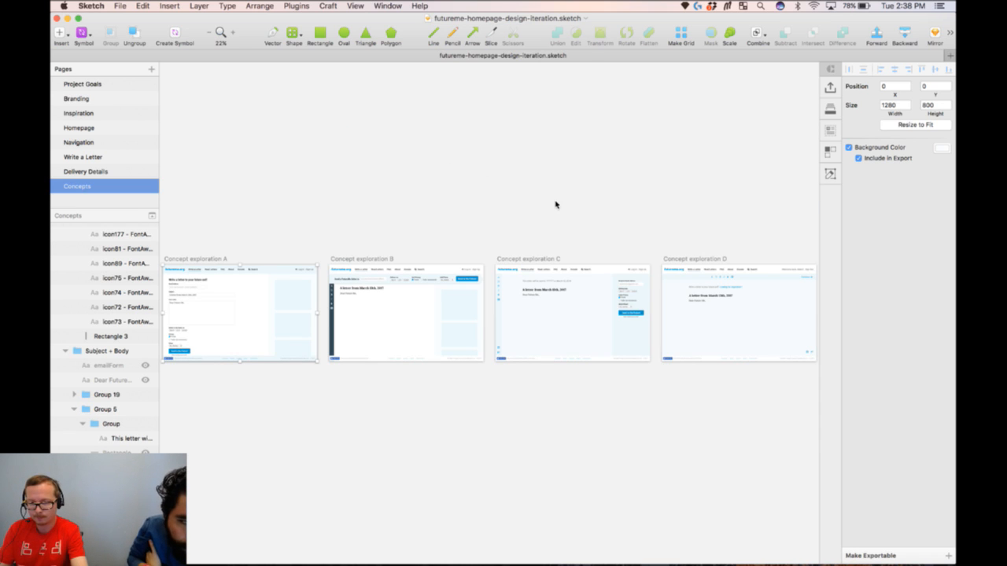
{"action": "scroll", "coordinate": [555, 204], "scroll_direction": "right", "scroll_amount": 1}
{"action": "scroll", "coordinate": [555, 205], "scroll_direction": "right", "scroll_amount": 1}
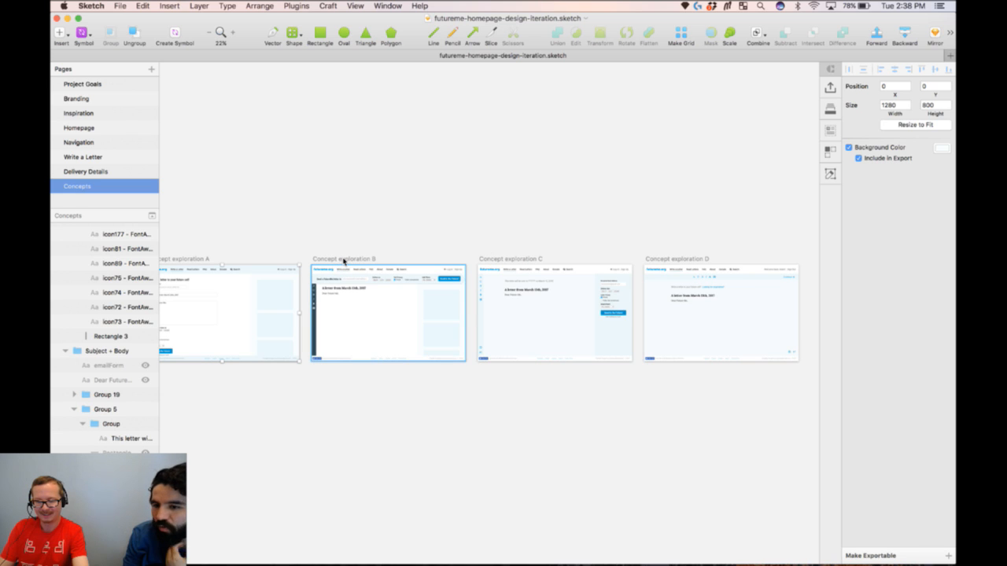
Select the Concept exploration C artboard and examine its letter layout, formatting tools and delivery details sidebar up close.
{"action": "left_click", "coordinate": [524, 260]}
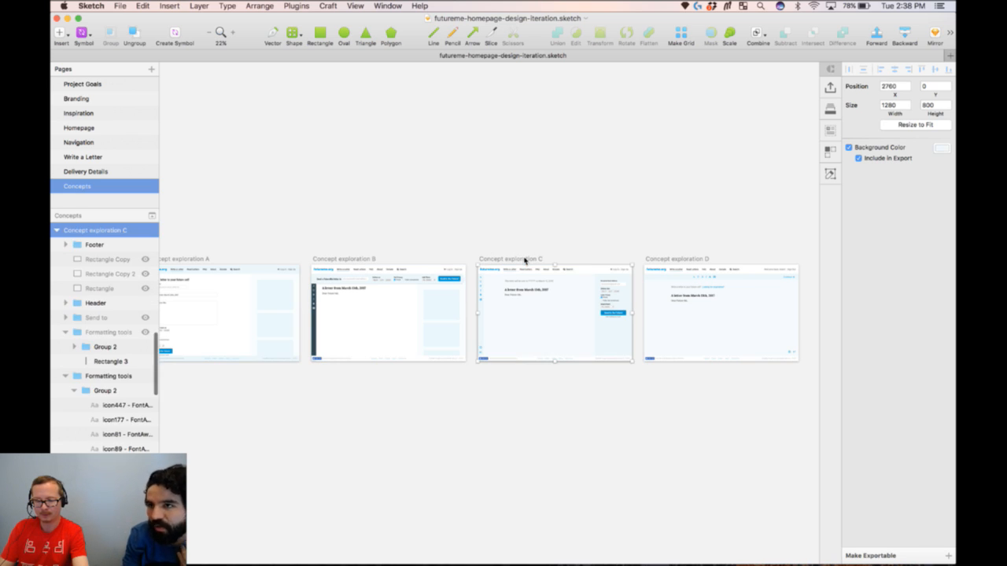
{"action": "key", "text": "super+2"}
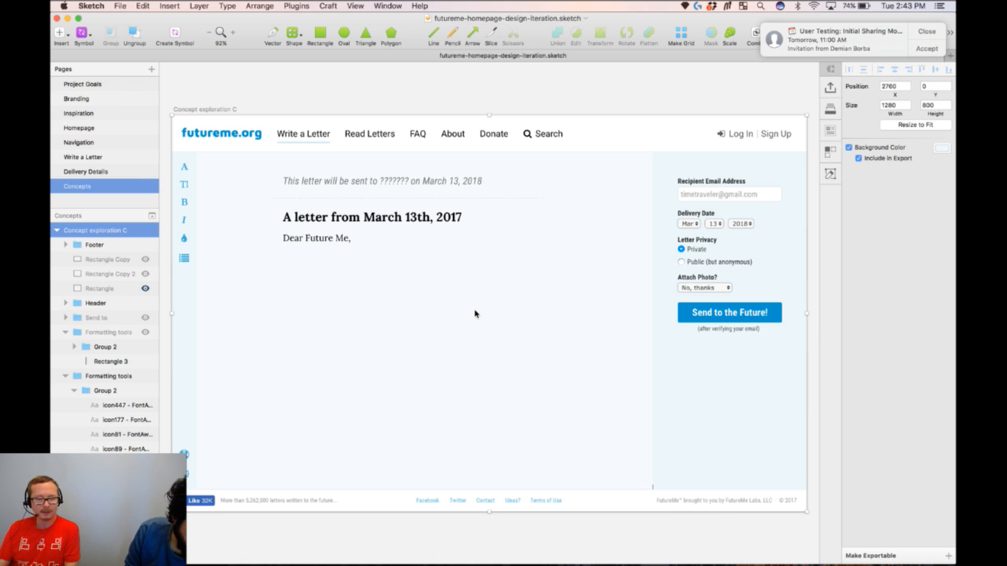
{"action": "scroll", "coordinate": [542, 319], "scroll_direction": "right", "scroll_amount": 1}
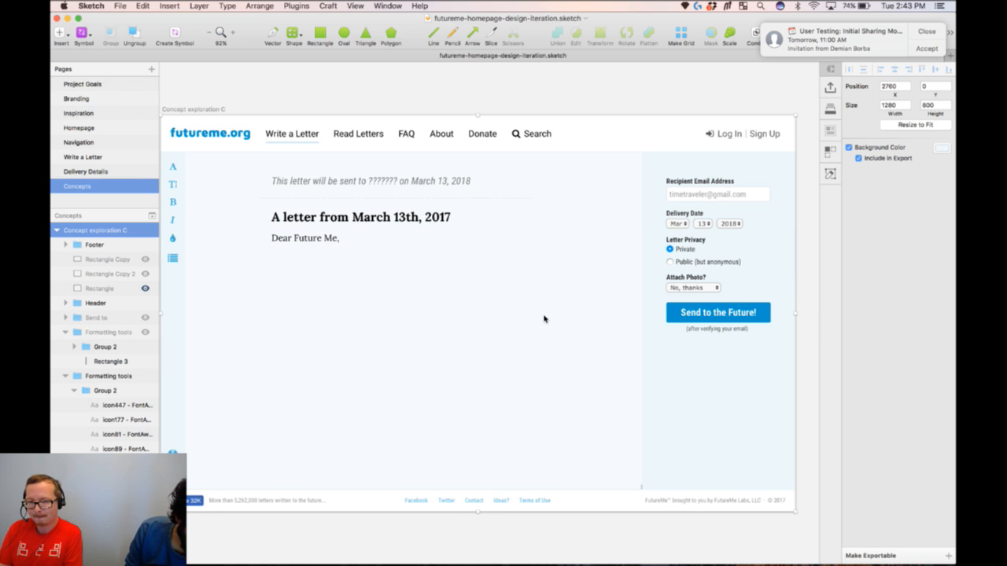
{"action": "scroll", "coordinate": [543, 318], "scroll_direction": "left", "scroll_amount": 1}
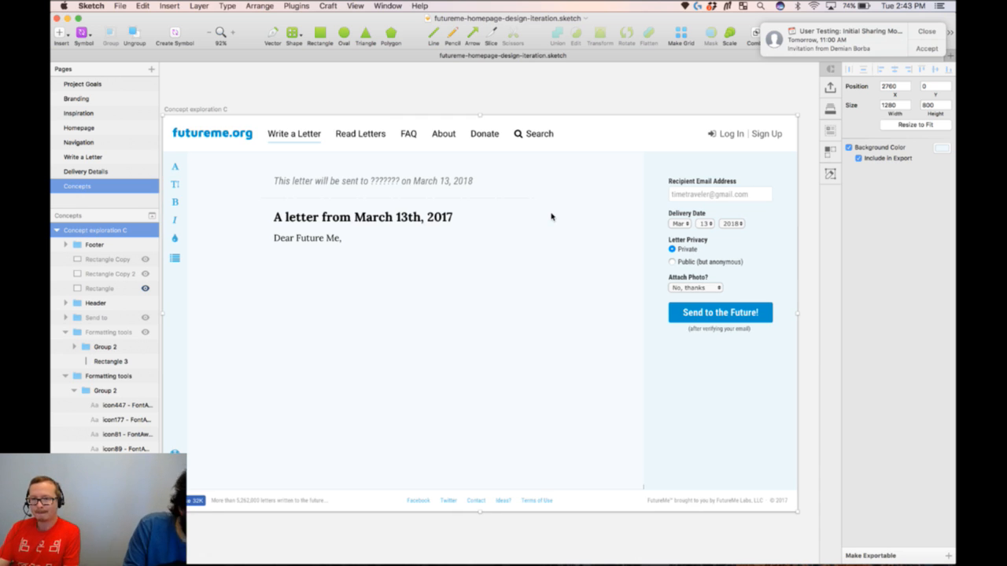
Move on to the Concept exploration D artboard, fit it in view for examination, and clear the selection.
{"action": "scroll", "coordinate": [551, 217], "scroll_direction": "right", "scroll_amount": 4}
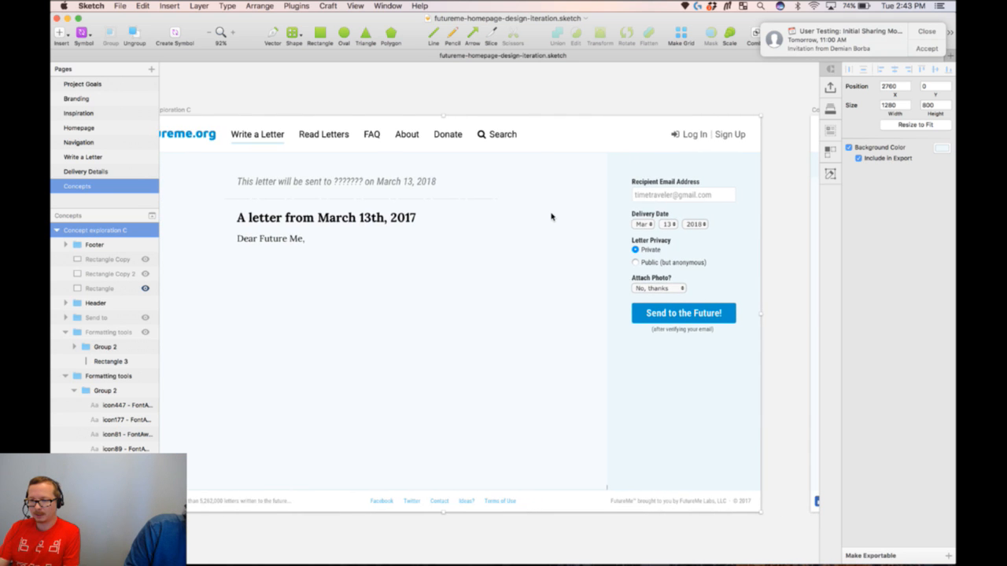
{"action": "scroll", "coordinate": [550, 217], "scroll_direction": "right", "scroll_amount": 20}
{"action": "scroll", "coordinate": [550, 218], "scroll_direction": "right", "scroll_amount": 17}
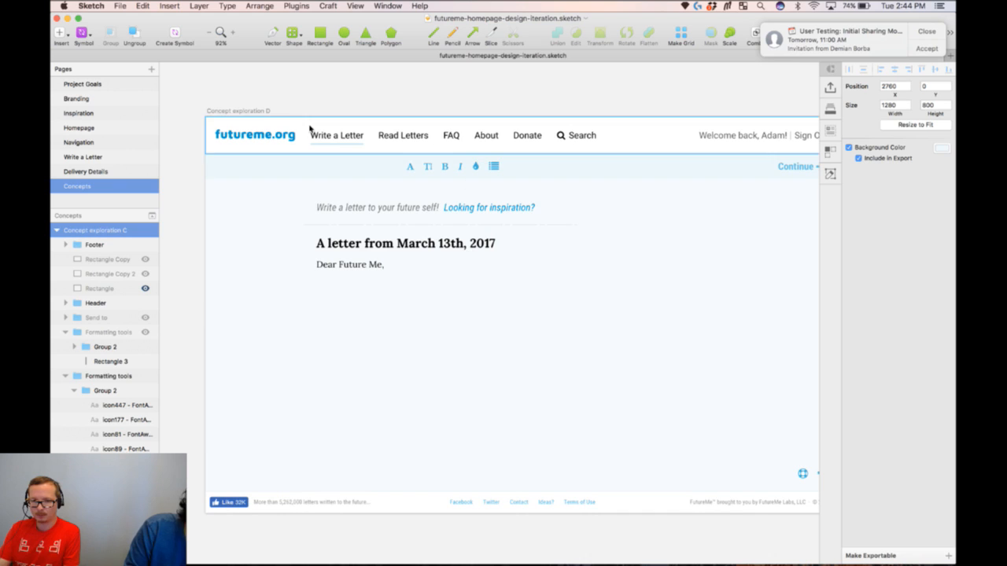
{"action": "left_click", "coordinate": [262, 110]}
{"action": "scroll", "coordinate": [263, 113], "scroll_direction": "right", "scroll_amount": 3}
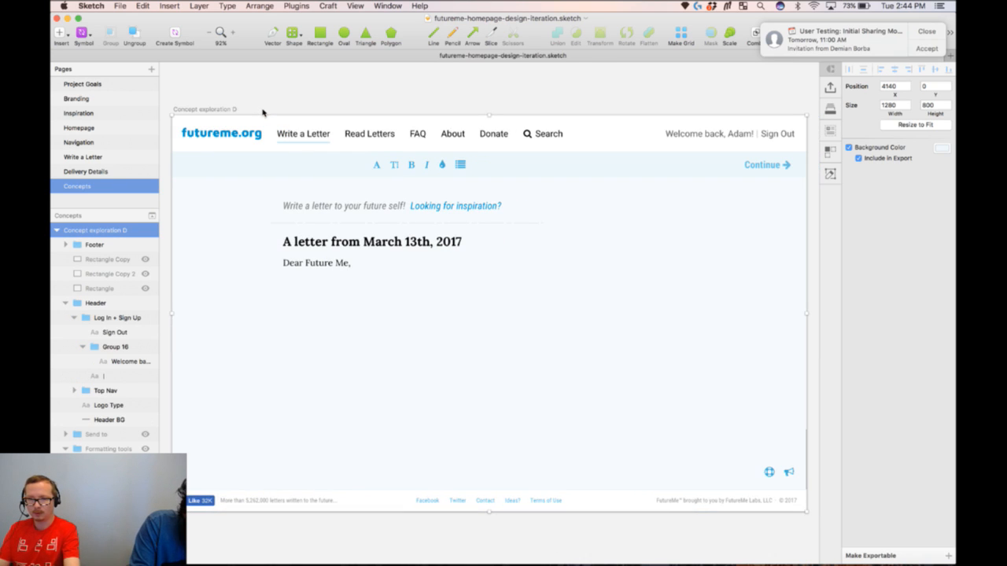
{"action": "left_click", "coordinate": [407, 76]}
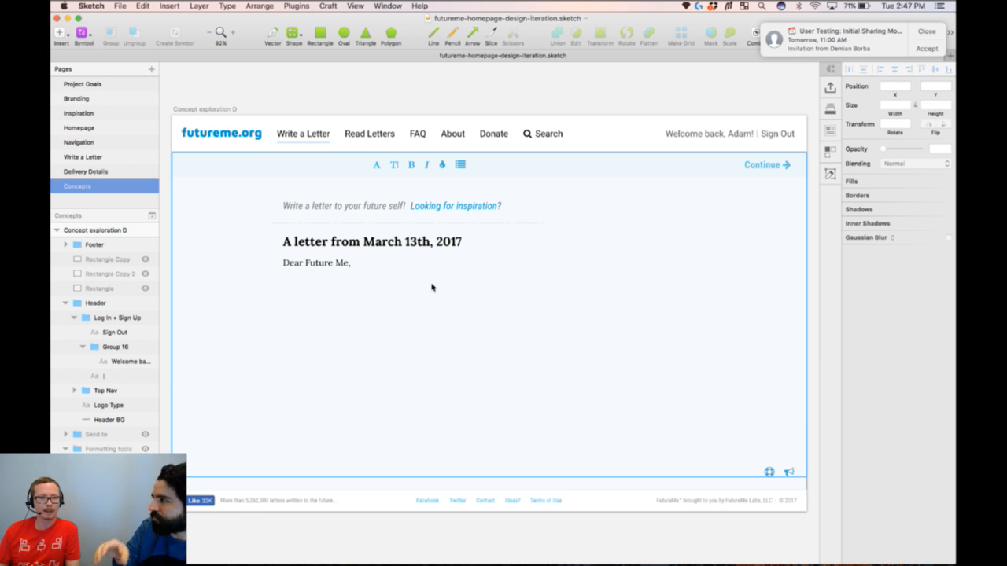
Open the Inspiration page and examine the inline text formatting toolbar on Artboard Copy 2 up close.
{"action": "left_click", "coordinate": [77, 114]}
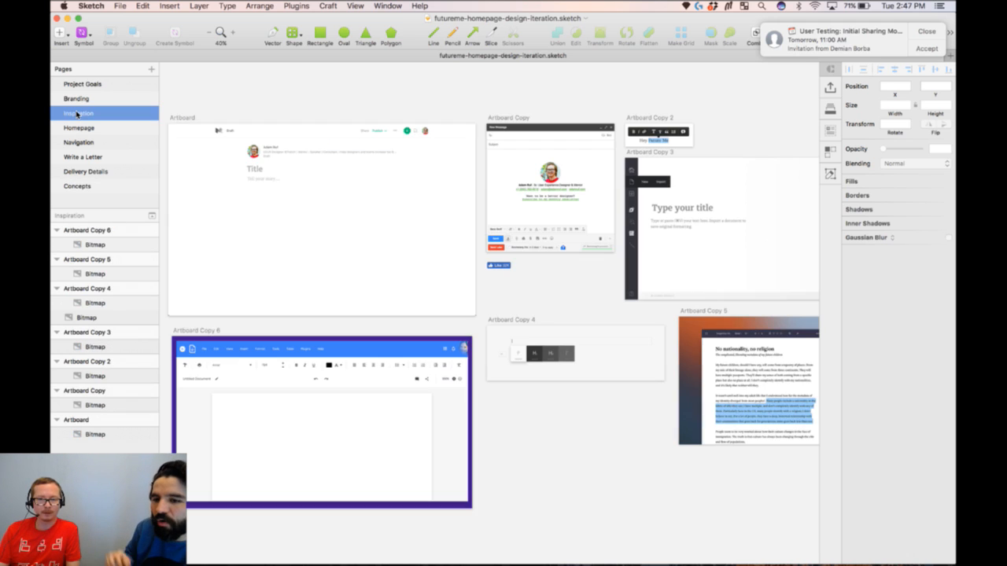
{"action": "scroll", "coordinate": [389, 214], "scroll_direction": "right", "scroll_amount": 3}
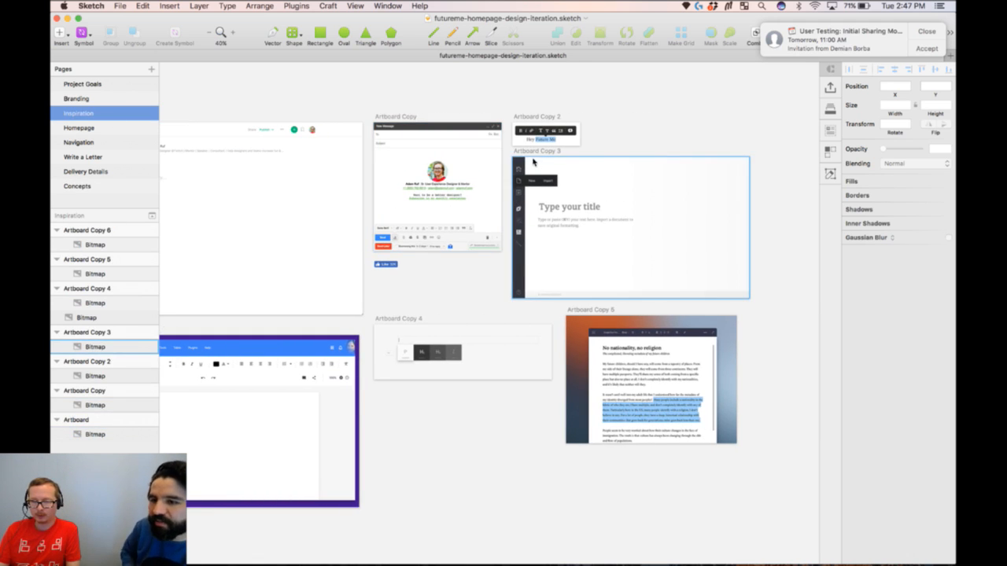
{"action": "scroll", "coordinate": [550, 154], "scroll_direction": "left", "scroll_amount": 2}
{"action": "scroll", "coordinate": [551, 153], "scroll_direction": "up", "scroll_amount": 1}
{"action": "left_click", "coordinate": [565, 143]}
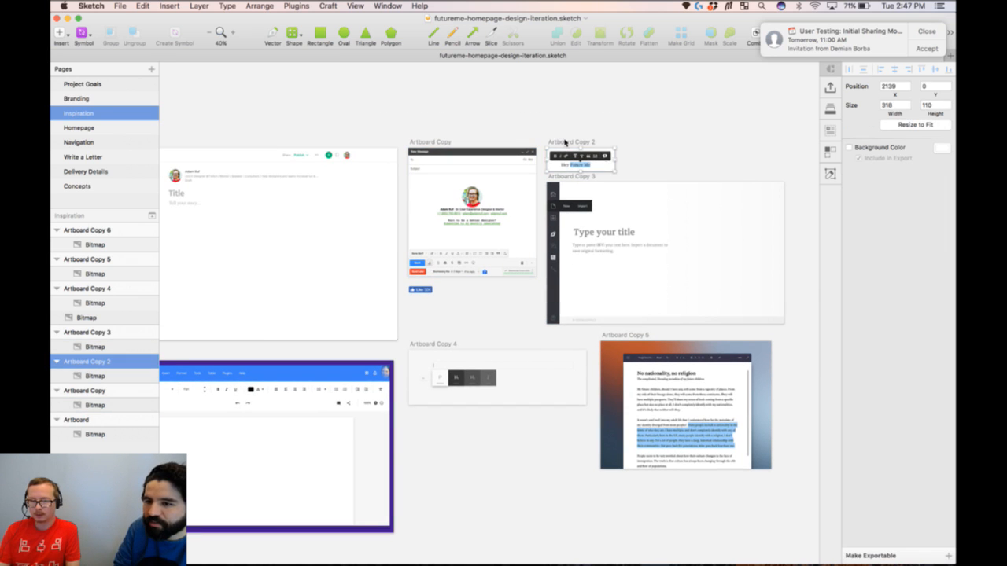
{"action": "key", "text": "super+2"}
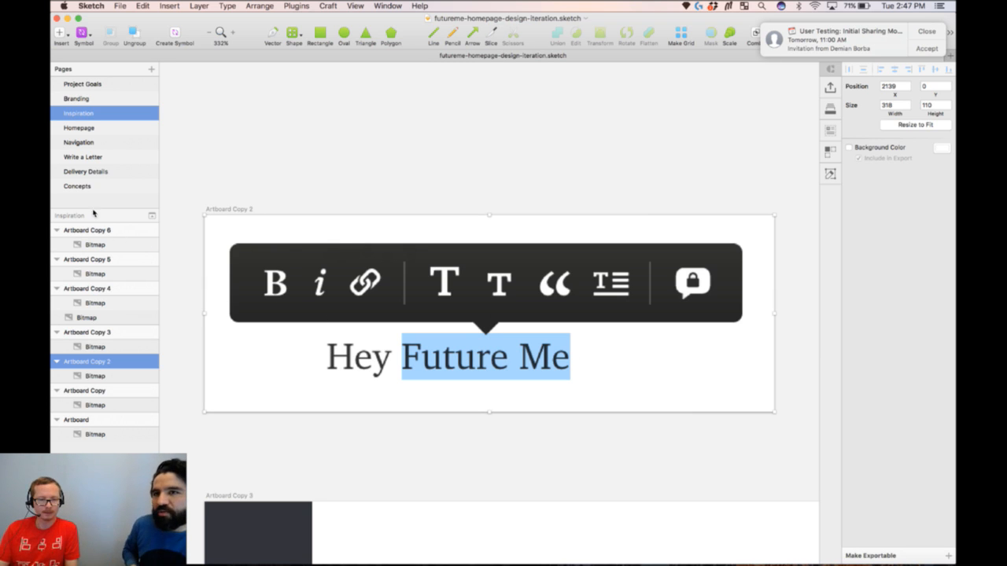
Return to the Concepts page and select the Concept exploration D artboard.
{"action": "left_click", "coordinate": [77, 186]}
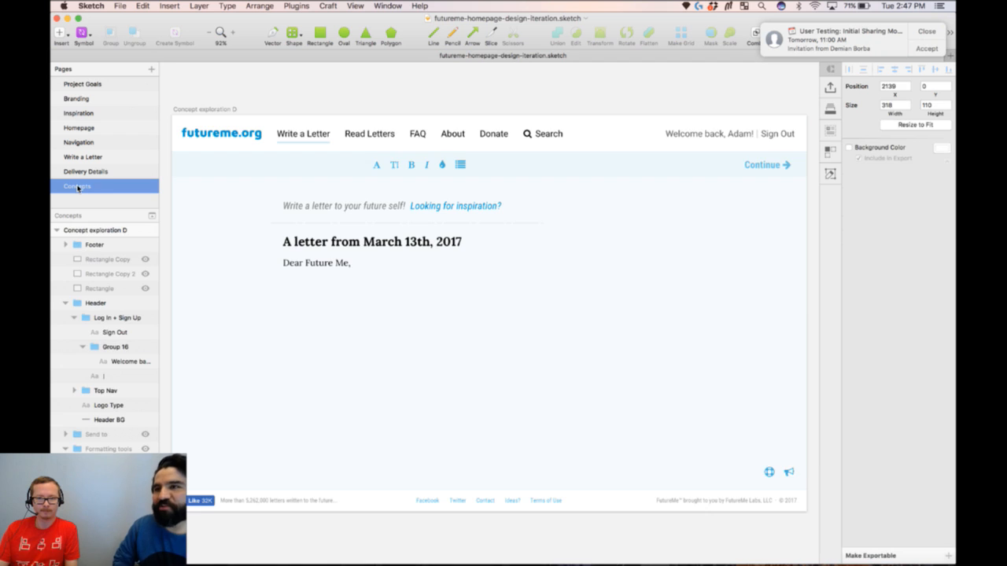
{"action": "left_click", "coordinate": [228, 110]}
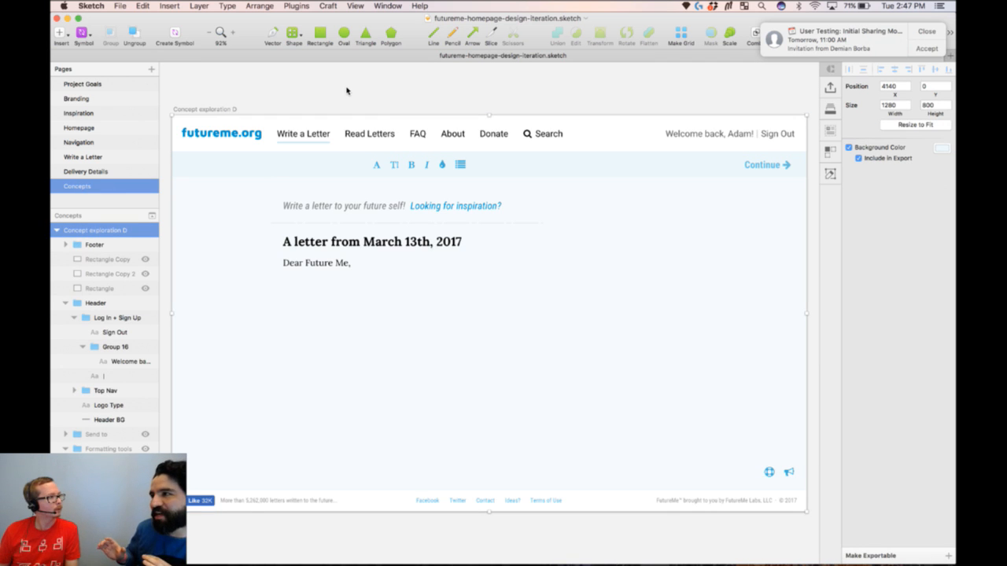